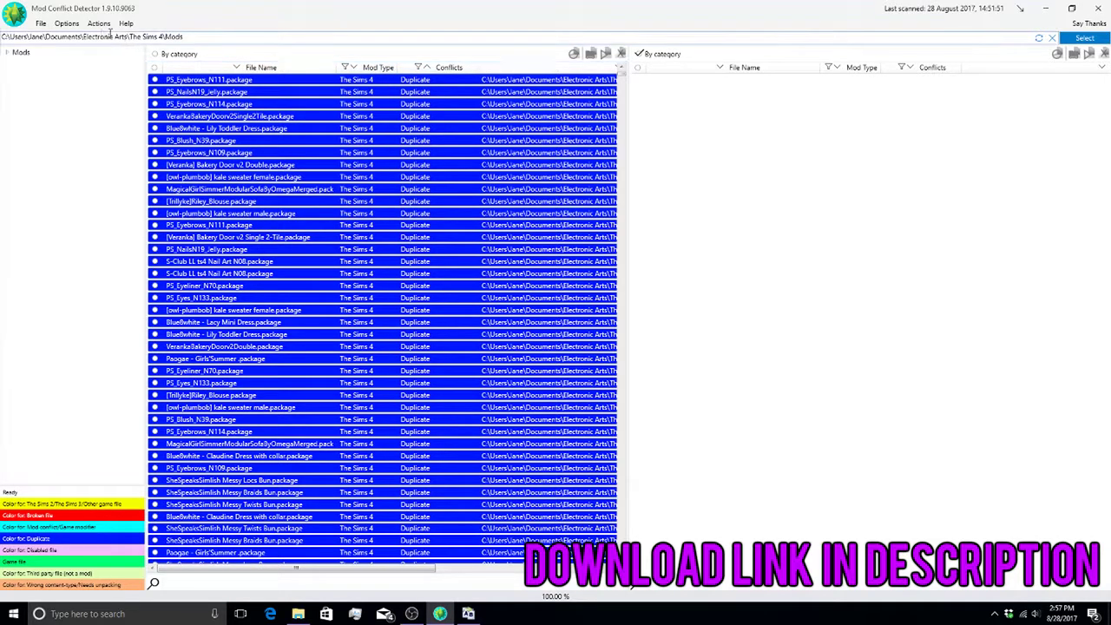
left_click(41, 25)
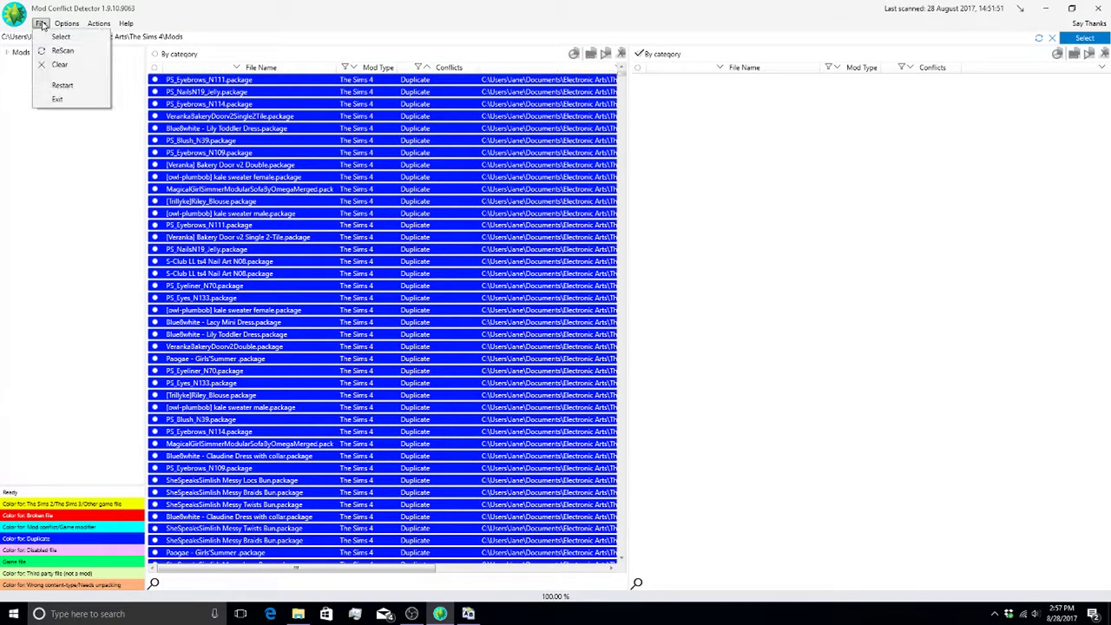
left_click(74, 25)
left_click(74, 24)
mouse_move(99, 25)
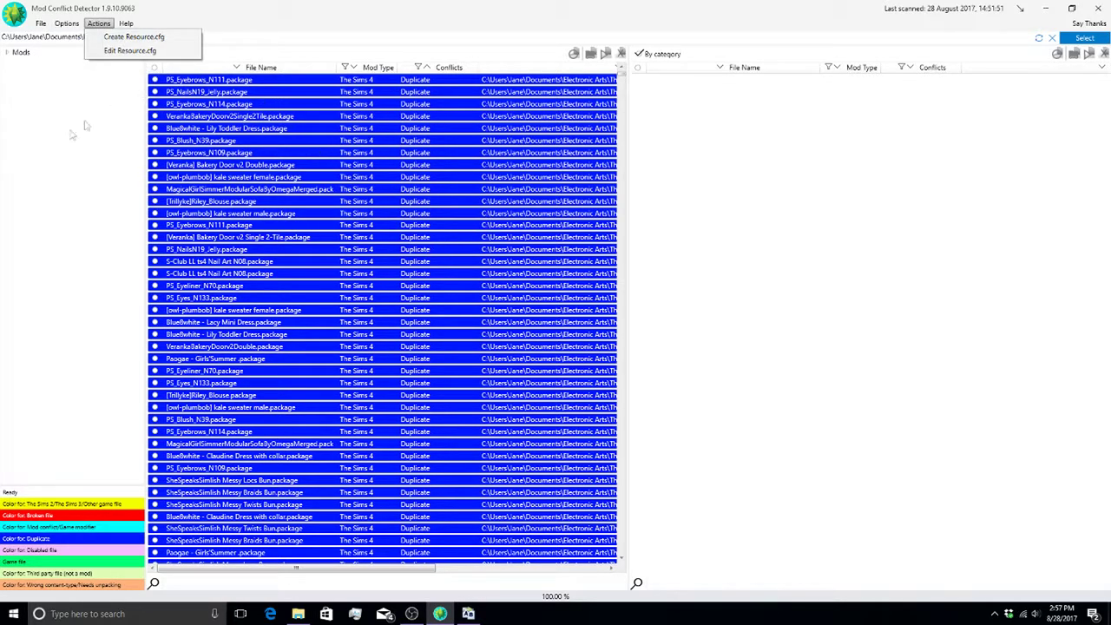
mouse_move(41, 25)
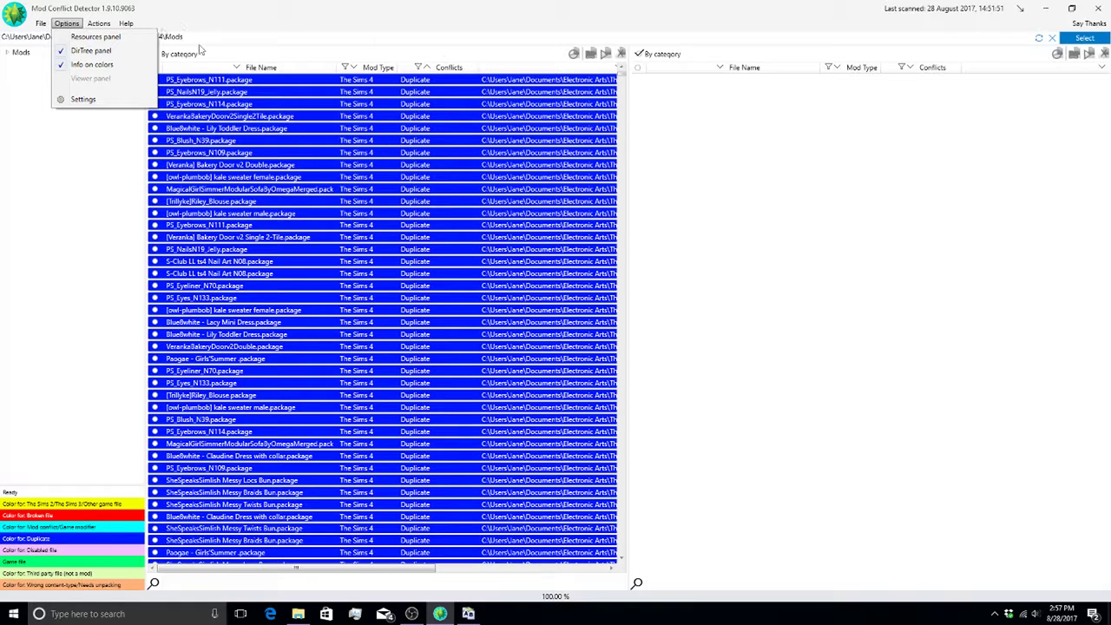
left_click(26, 19)
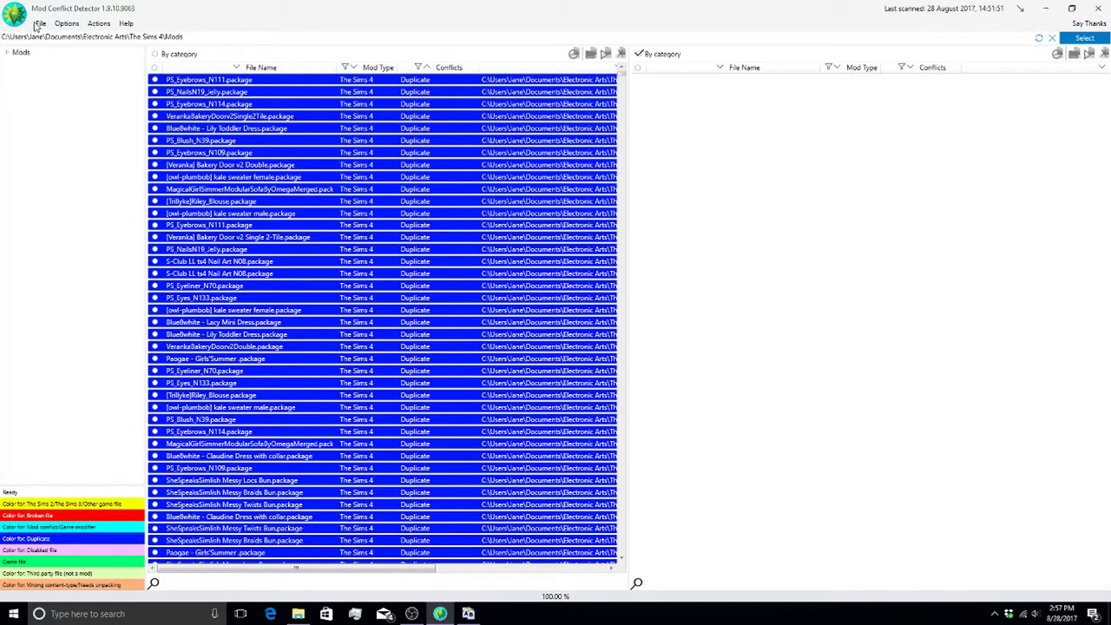
- Restart the mod scanner and minimize the OBS window covering its Scan Settings dialog
left_click(40, 23)
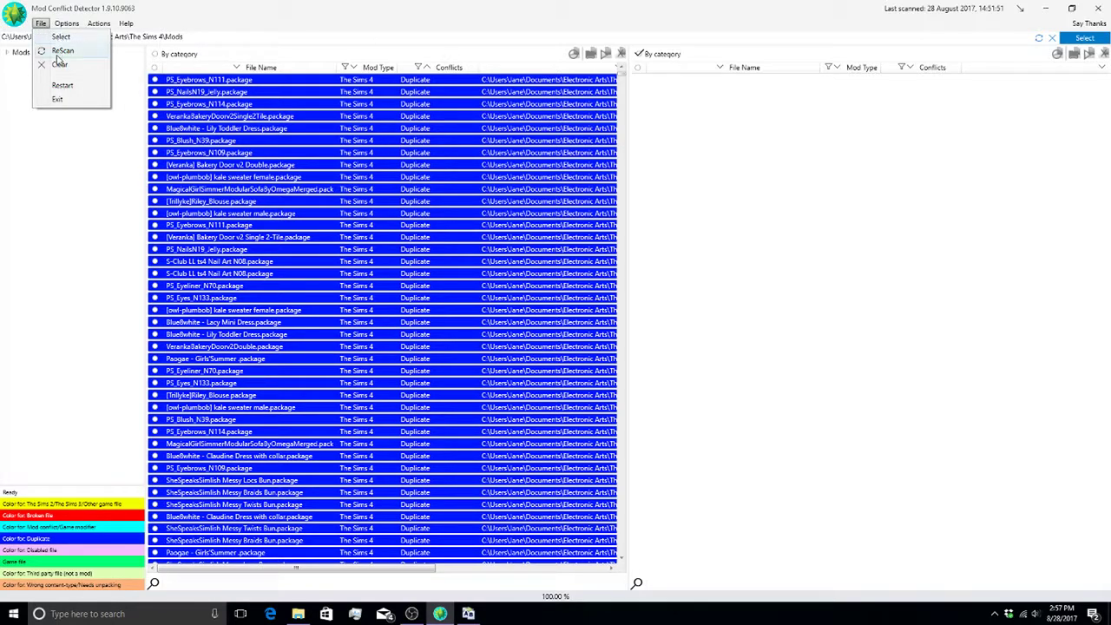
left_click(55, 85)
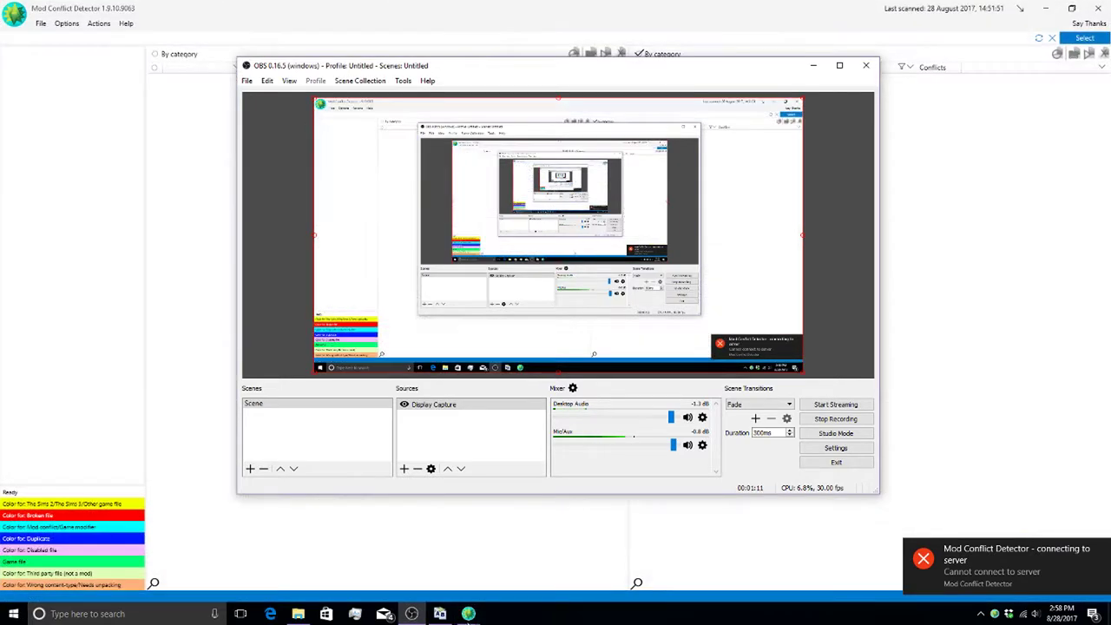
mouse_move(467, 613)
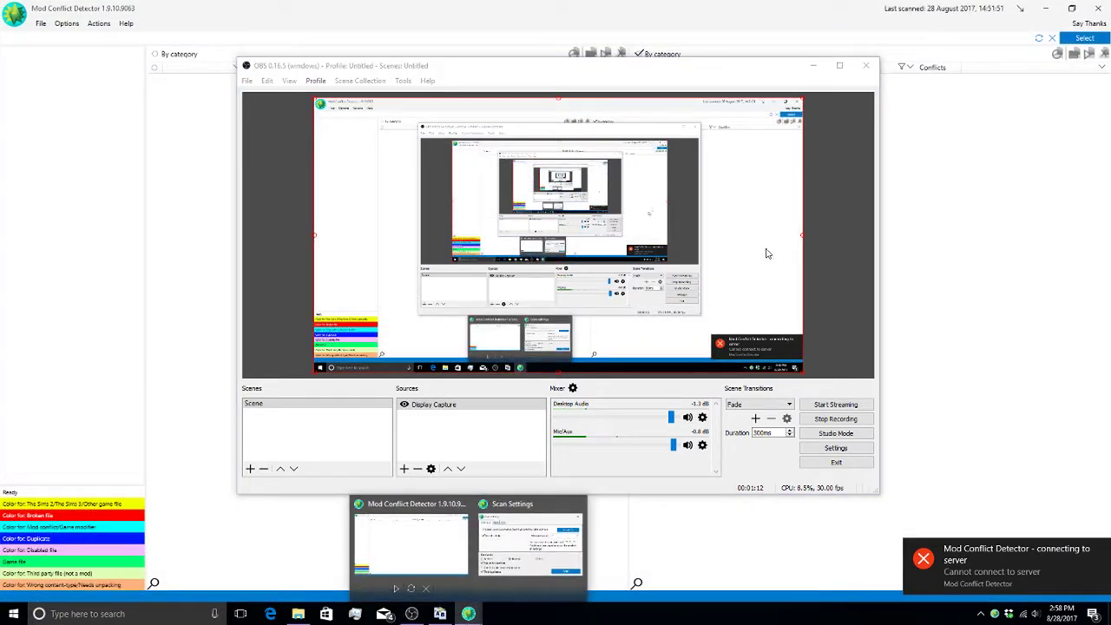
left_click(812, 65)
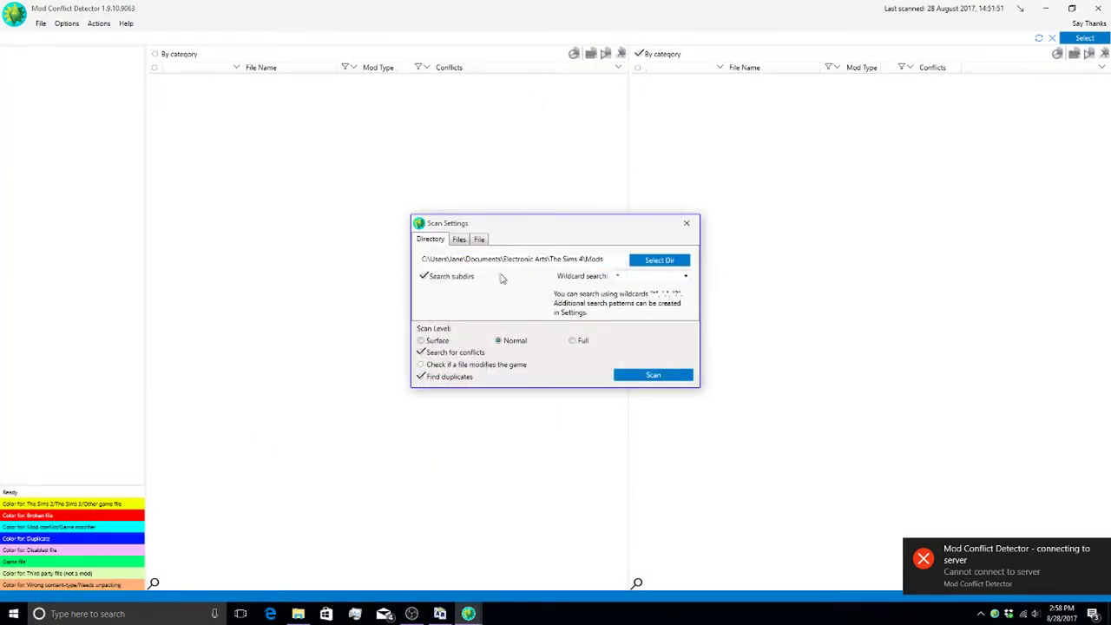
- Run a Full-level scan of The Sims 4 Mods directory with Find duplicates enabled and Search for conflicts disabled
left_click(421, 353)
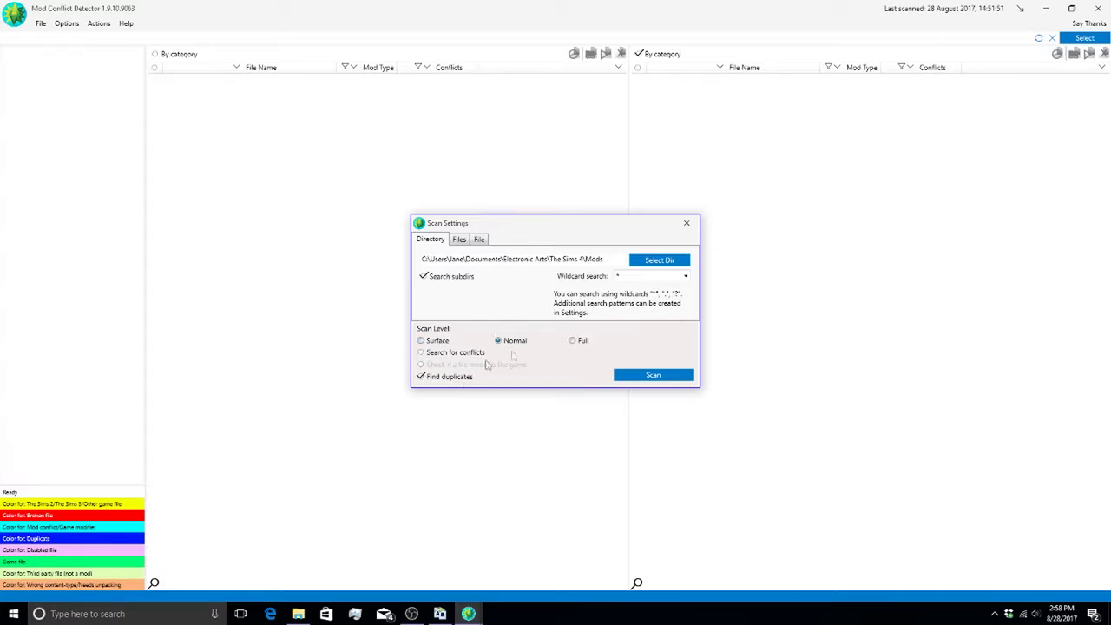
left_click(574, 341)
double_click(437, 259)
double_click(467, 258)
left_click_drag(608, 258, 421, 258)
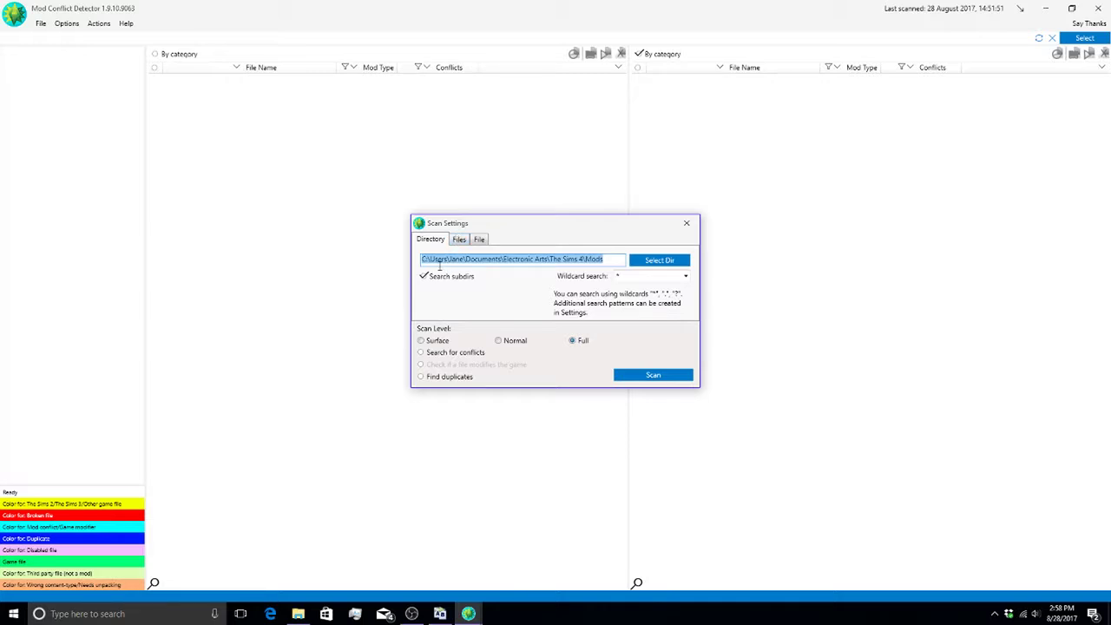
left_click(424, 378)
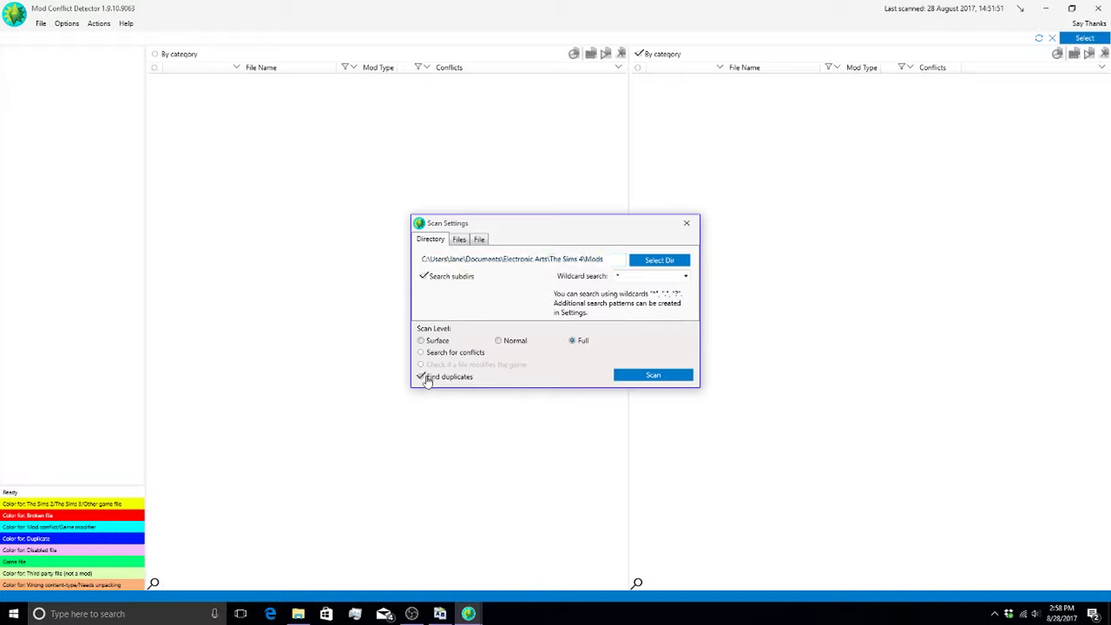
left_click(642, 375)
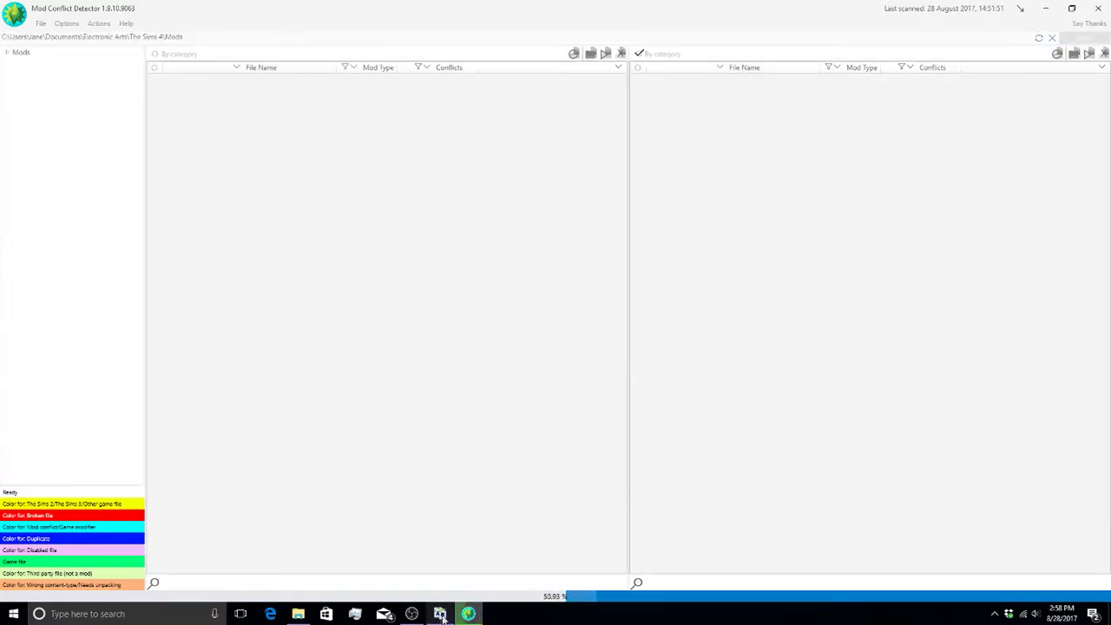
- Switch to File Explorer, open Documents > Electronic Arts > The Sims 4 > Mods, and look through its files
left_click(298, 613)
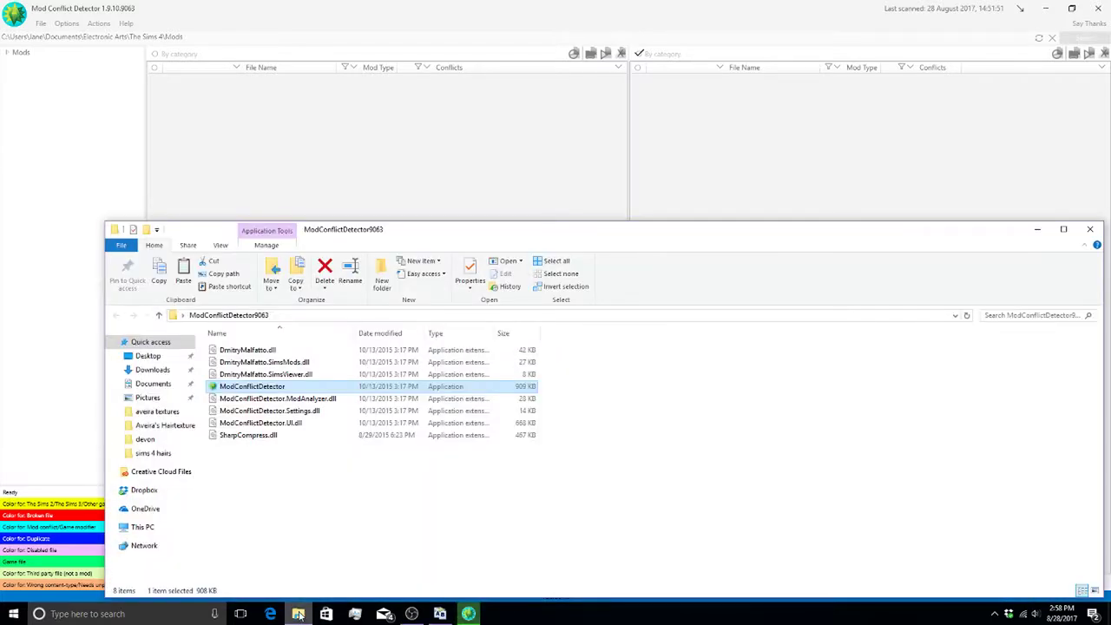
left_click(137, 385)
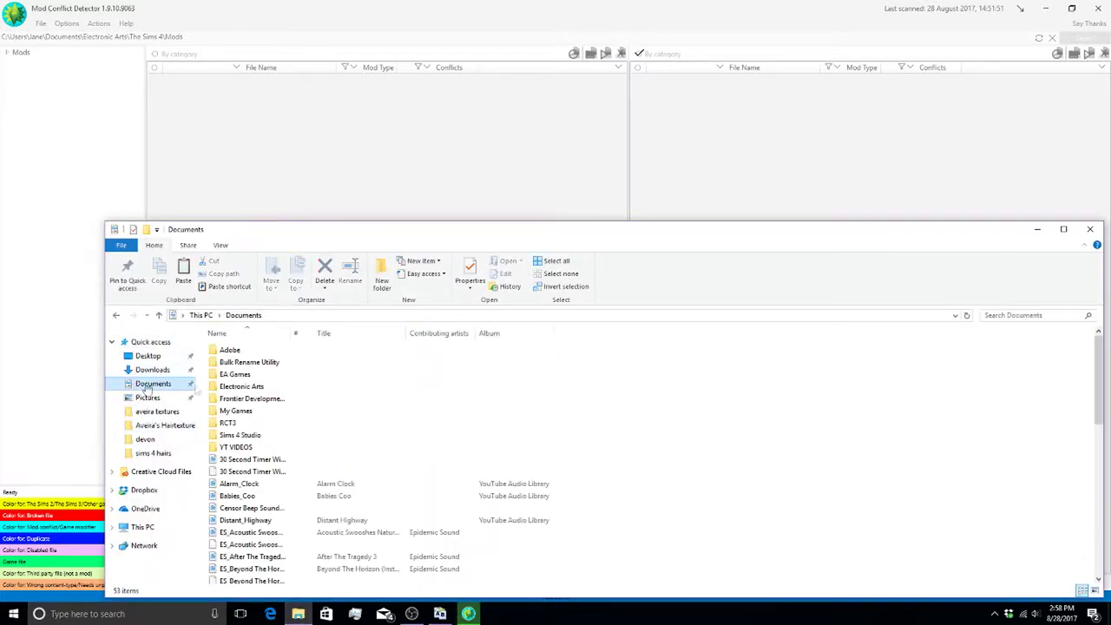
double_click(248, 387)
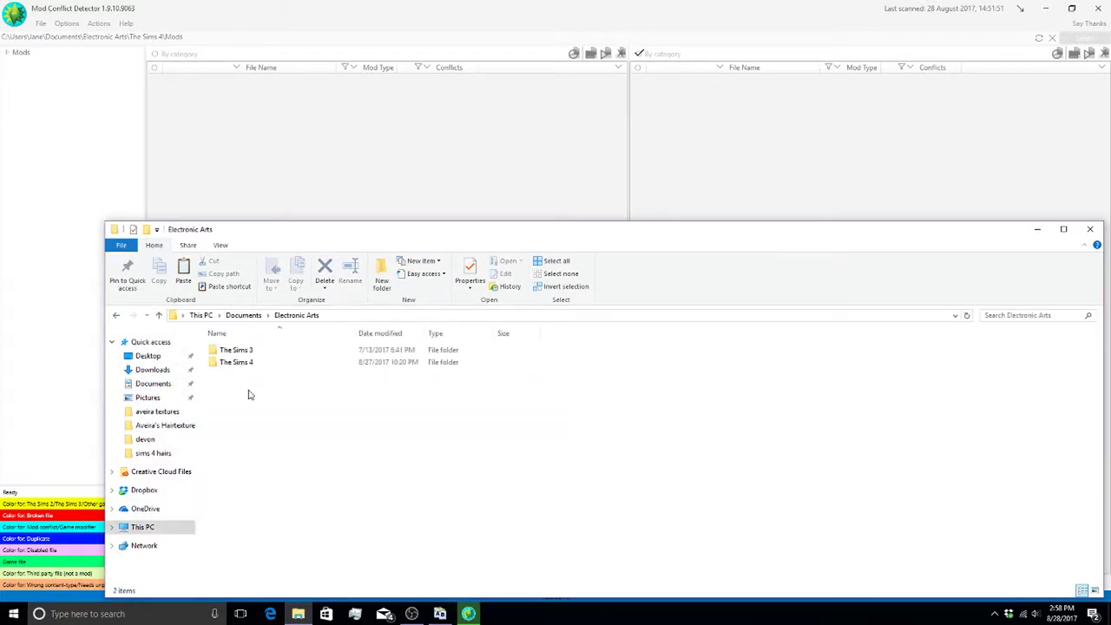
double_click(251, 364)
double_click(586, 445)
scroll(357, 447, "down", 15)
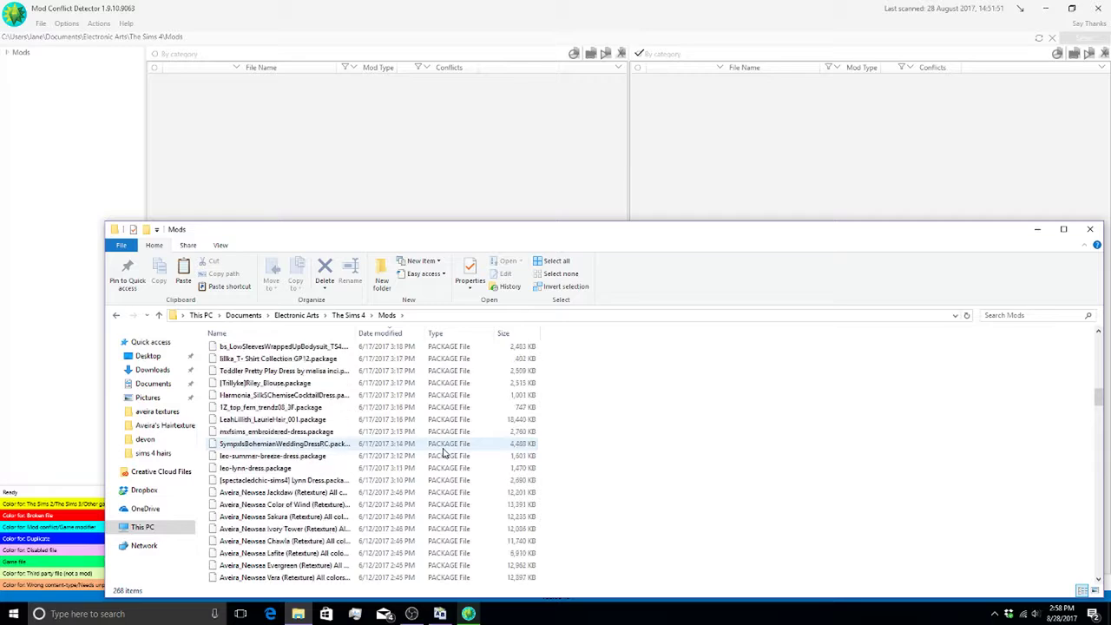
scroll(445, 451, "down", 15)
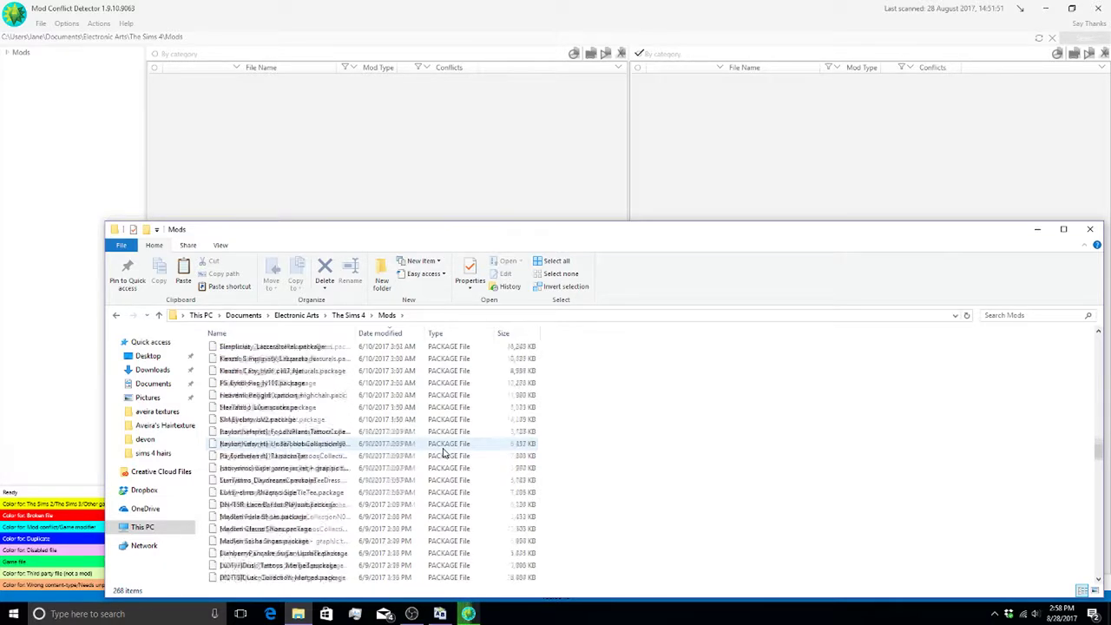
- Search the Mods folder for ********.jpg and delete all matching image files
left_click(1005, 315)
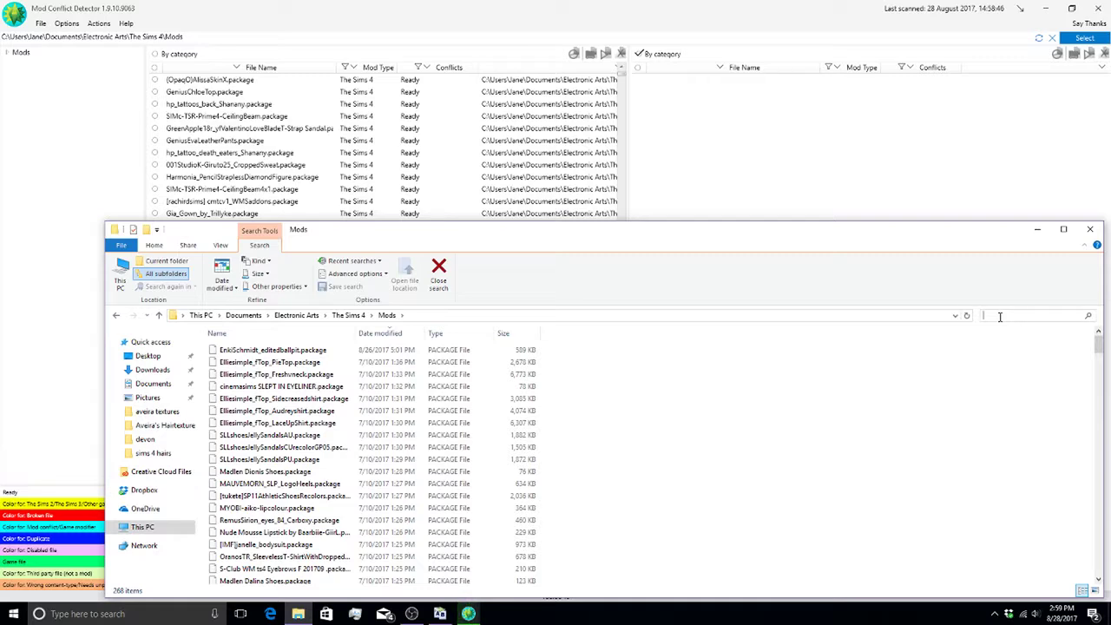
type("********.jpg")
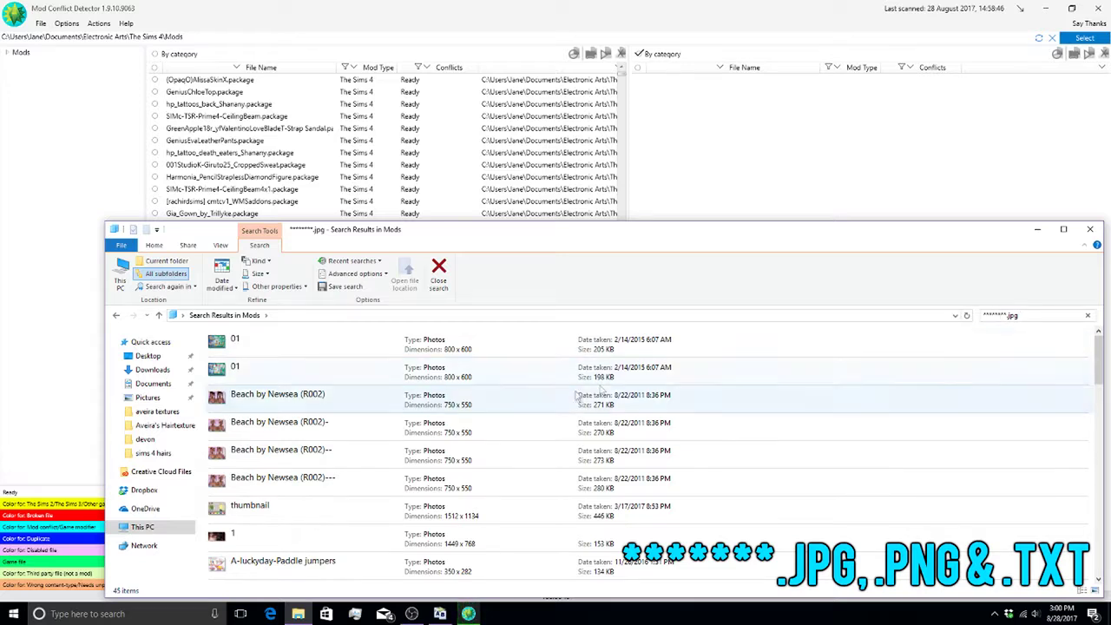
left_click(526, 391)
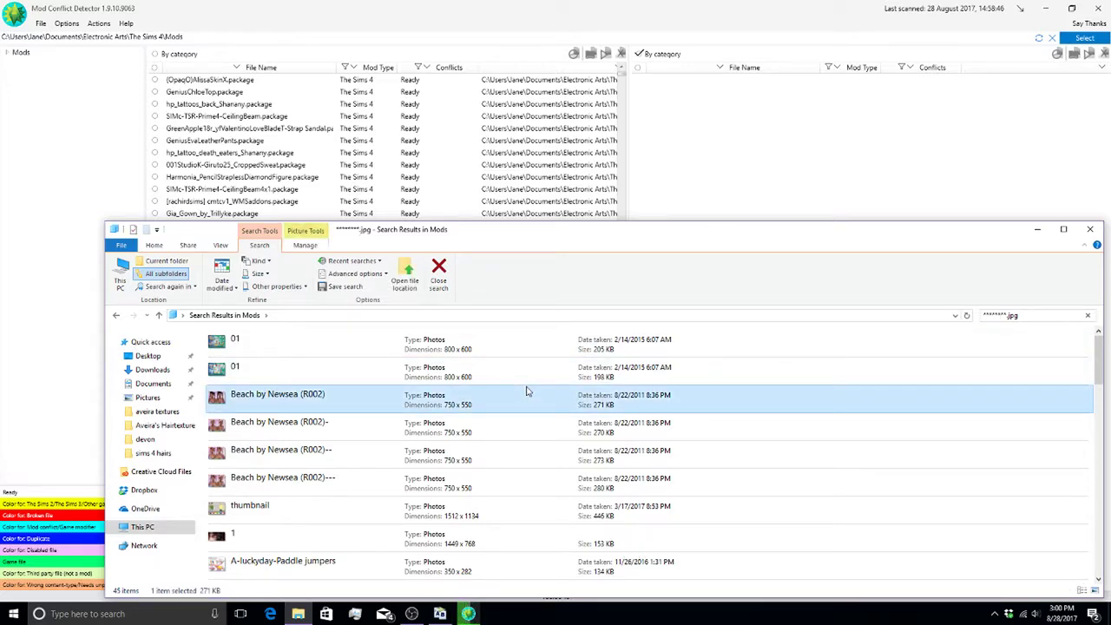
key("ctrl+a")
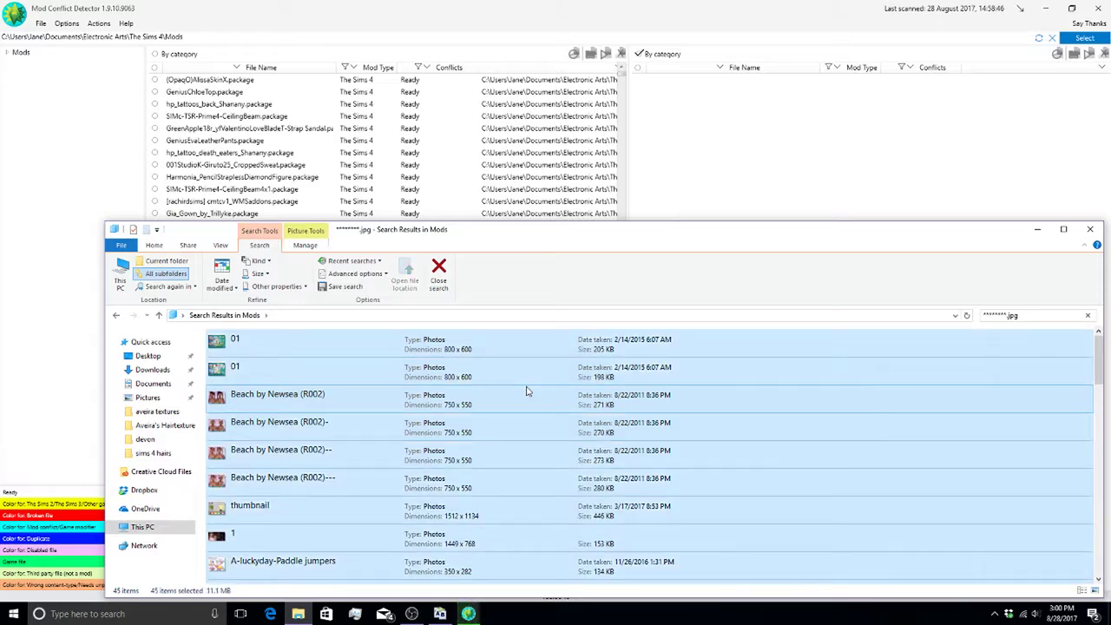
key("Delete")
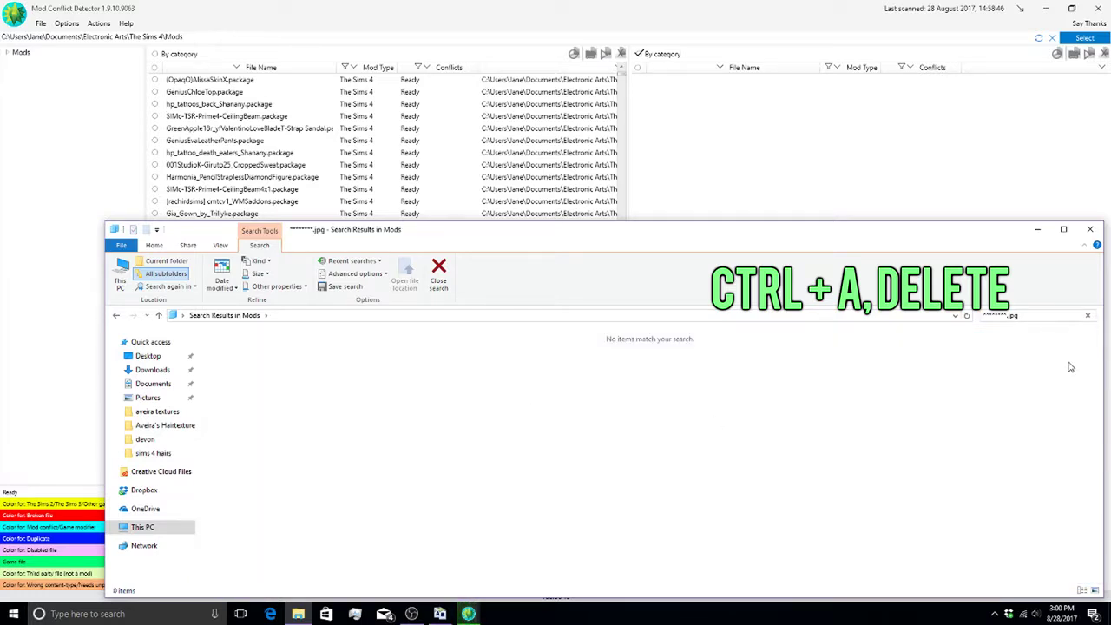
- Change the Mods folder search to ********.png and delete all matching image files
left_click(1034, 315)
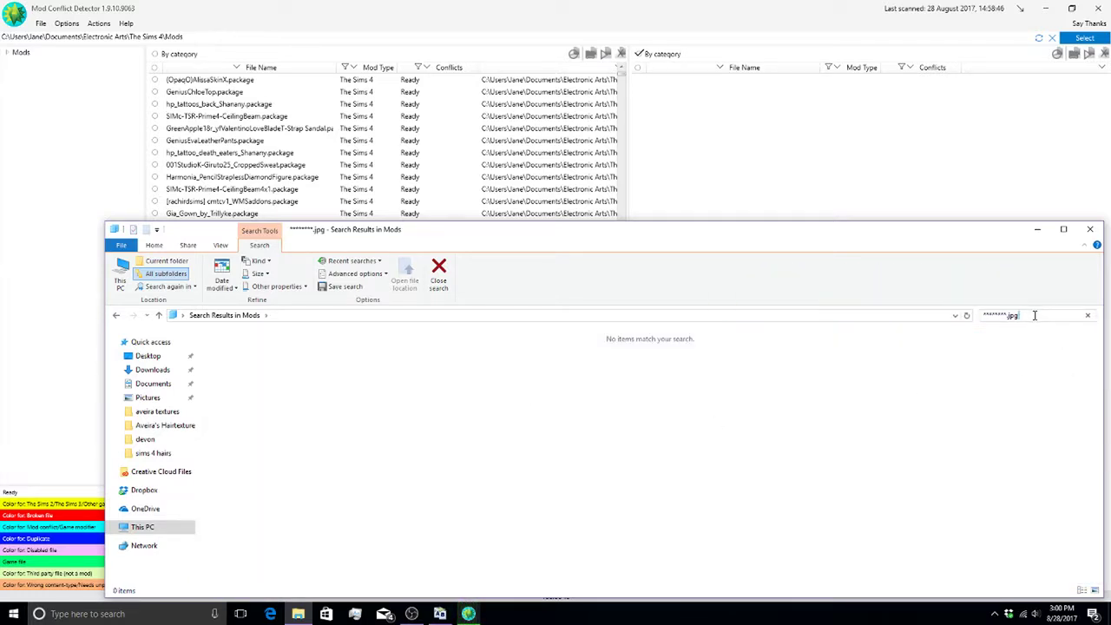
key("BackSpace")
key("BackSpace")
key("BackSpace")
key("BackSpace")
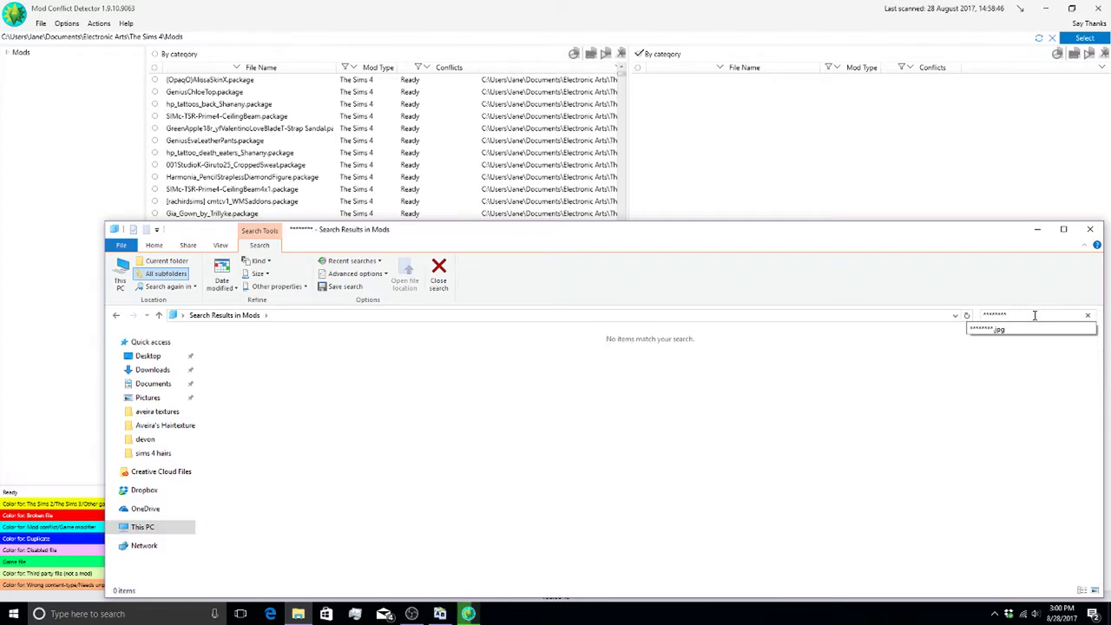
key("BackSpace")
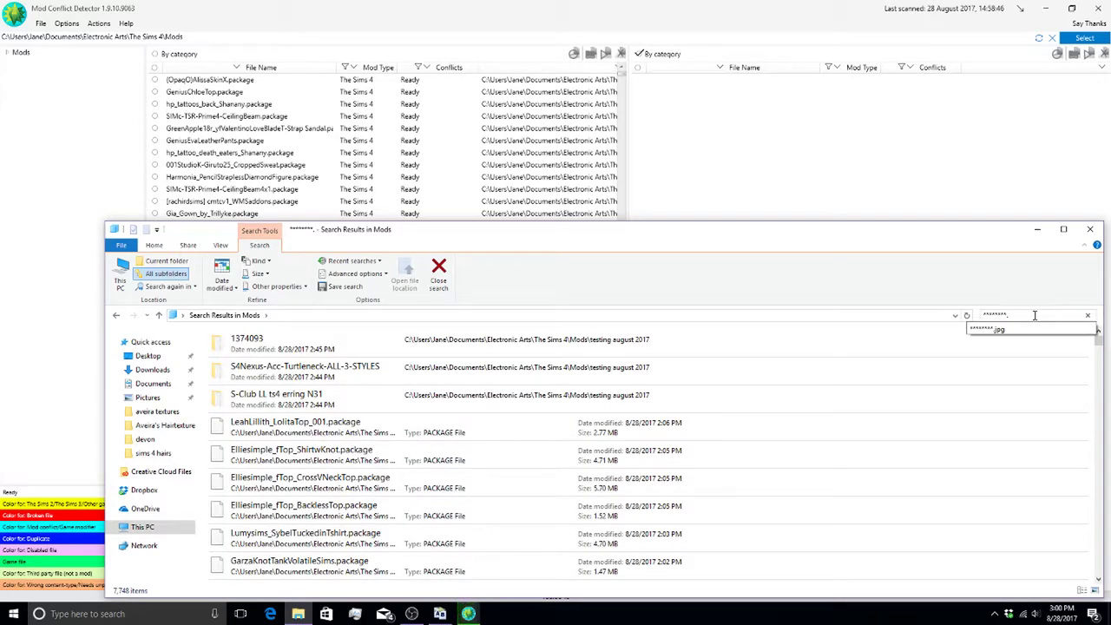
type(".png")
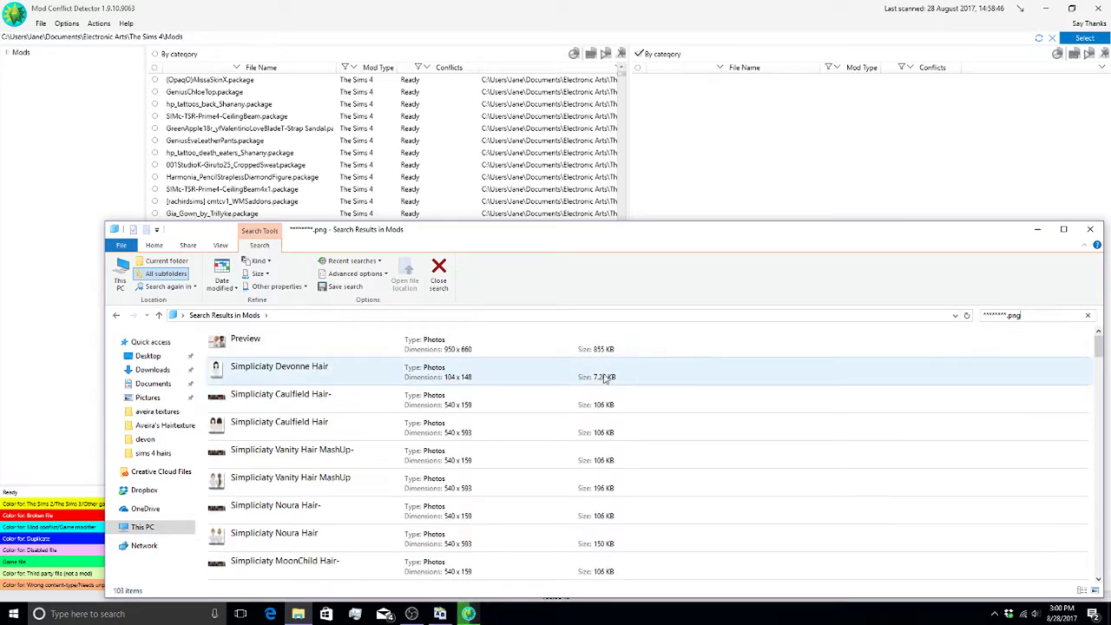
left_click(405, 371)
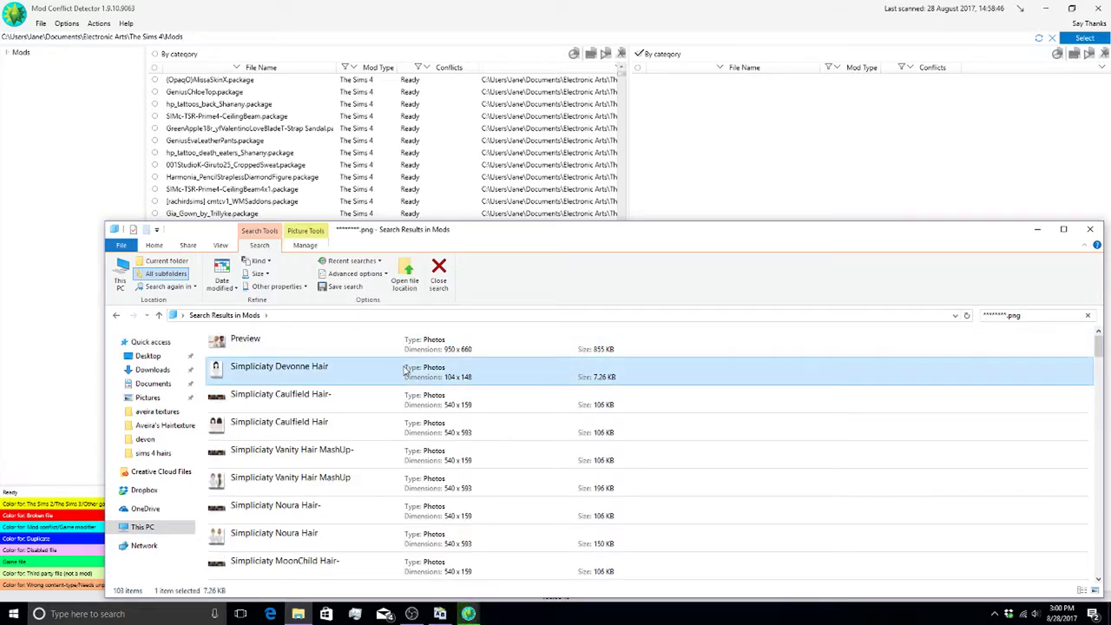
key("ctrl+a")
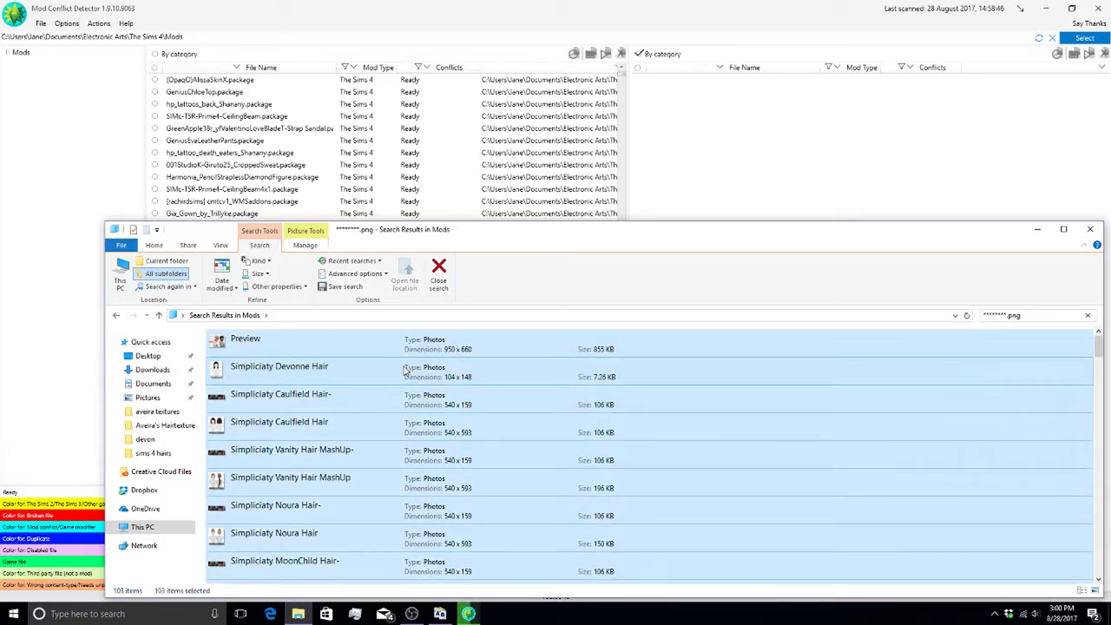
scroll(360, 434, "down", 10)
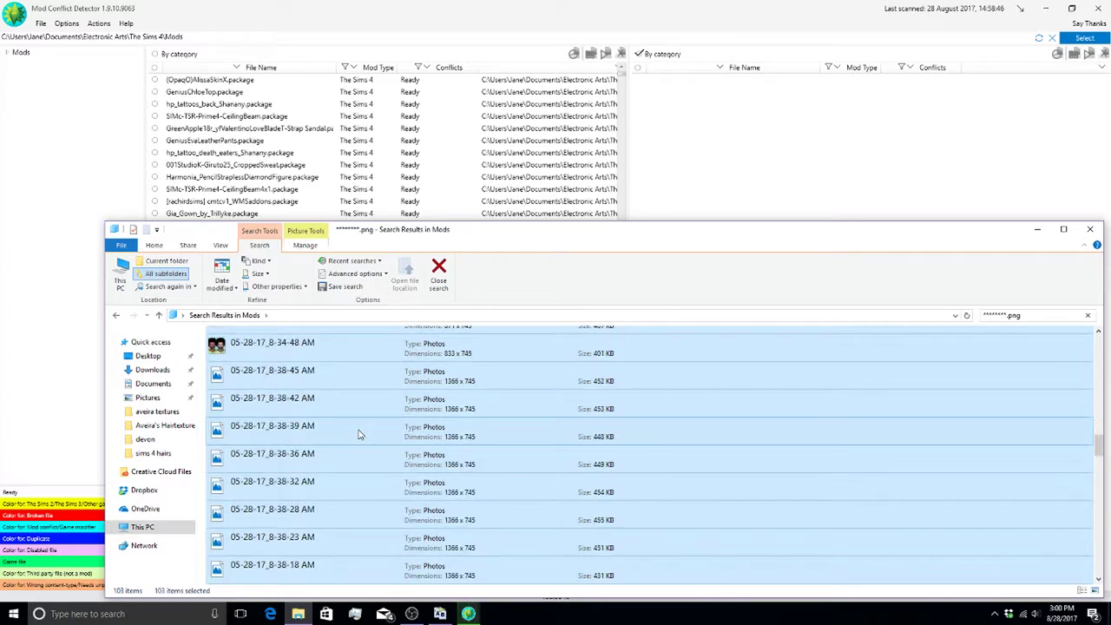
scroll(360, 434, "up", 10)
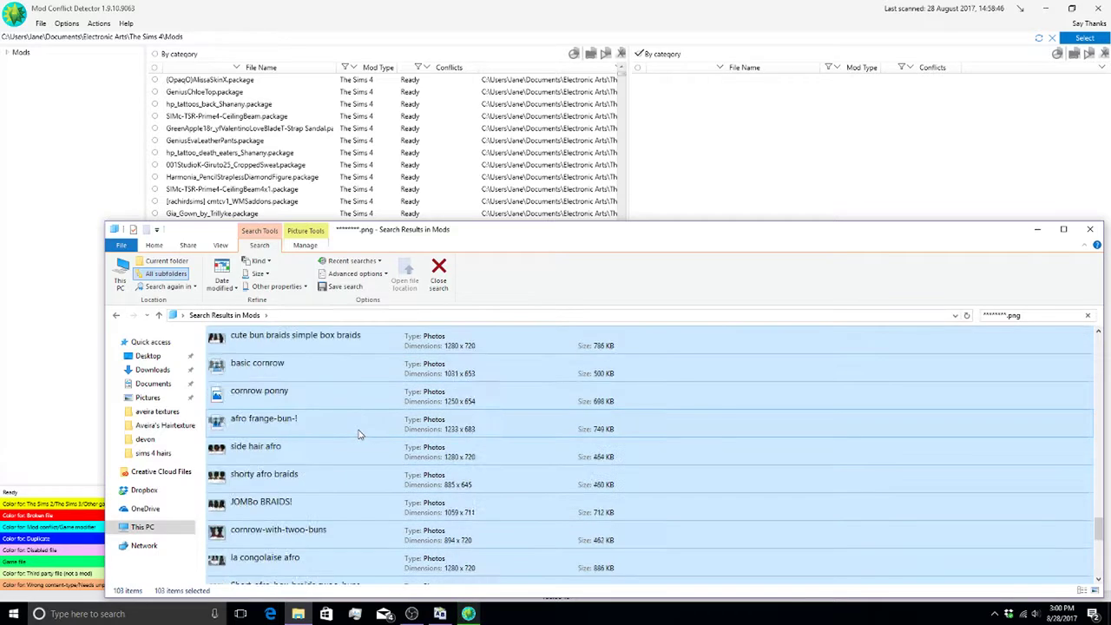
scroll(360, 433, "up", 15)
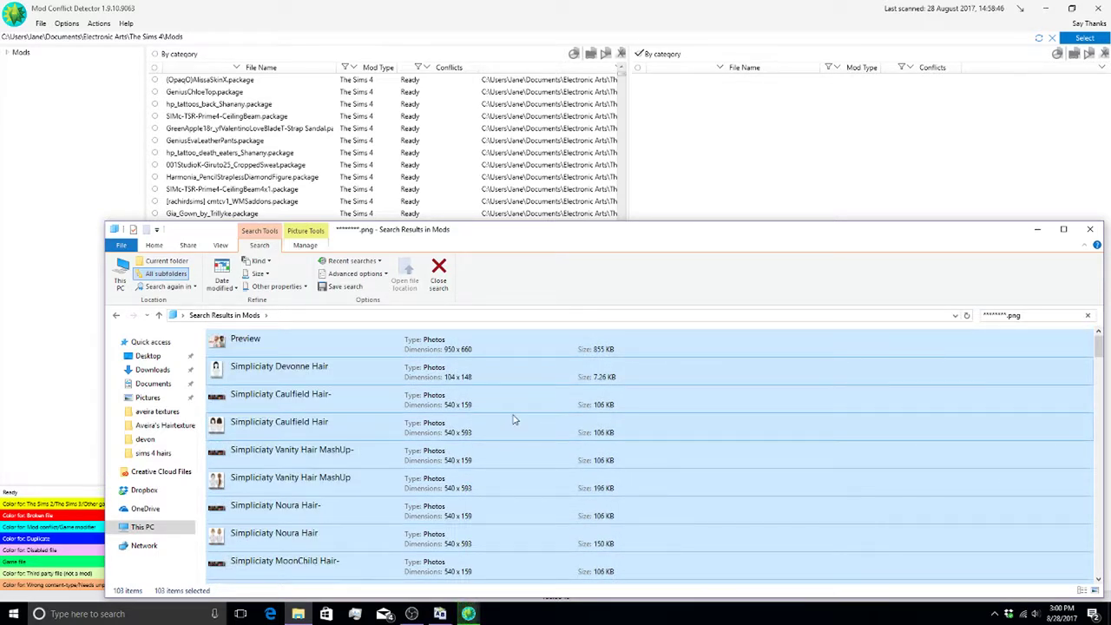
key("Delete")
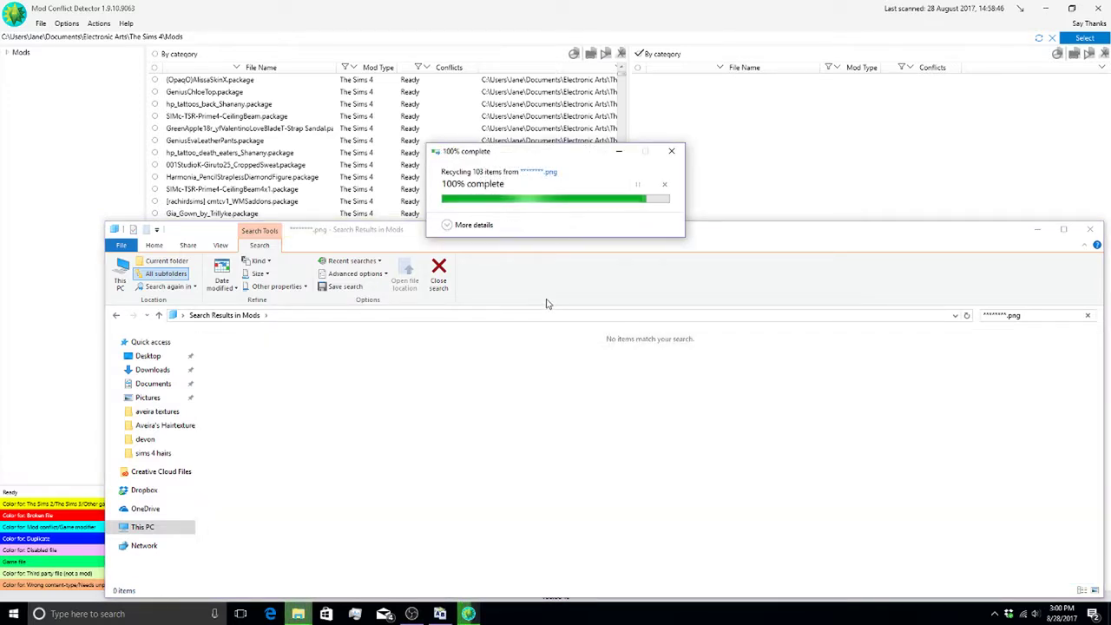
- Change the Mods folder search to ********.txt to find the stray text files
left_click(1039, 318)
key("BackSpace")
key("BackSpace")
key("BackSpace")
key("BackSpace")
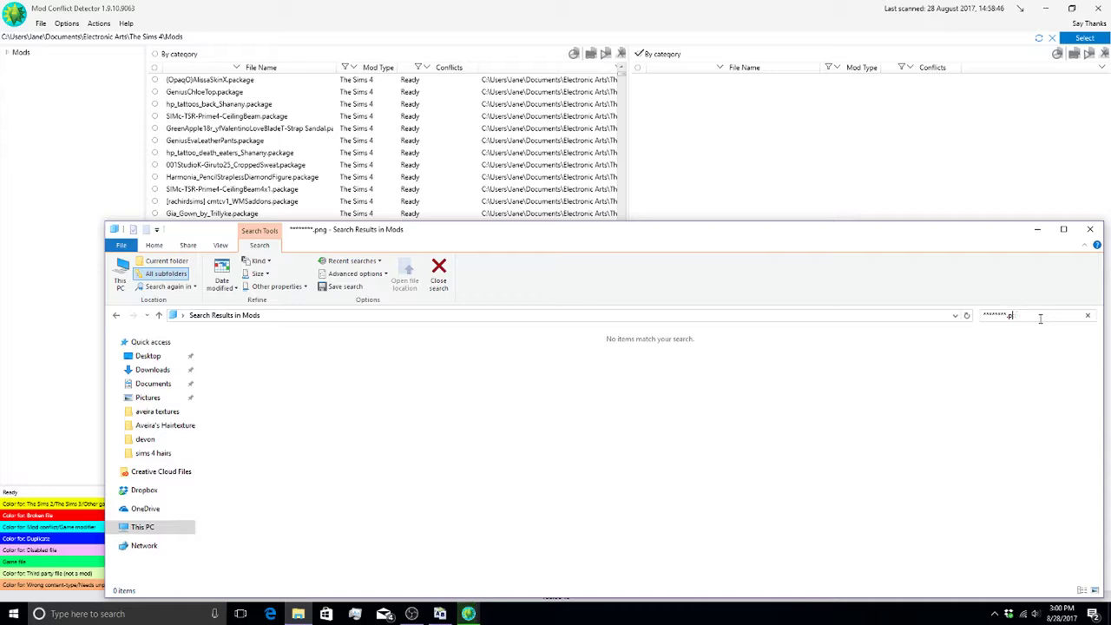
type(".")
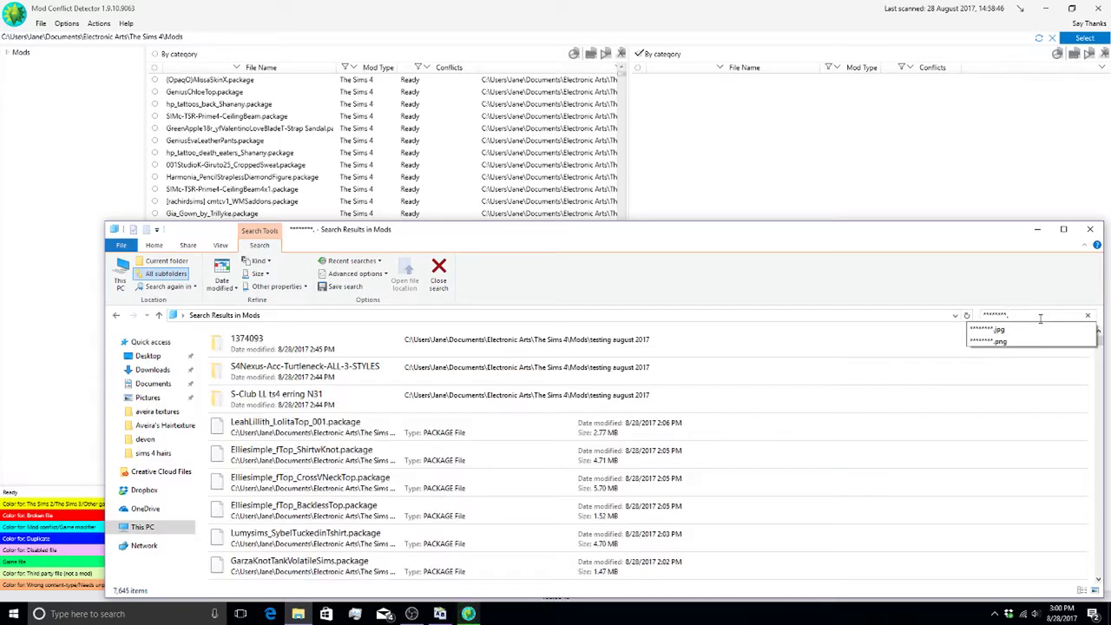
type("t")
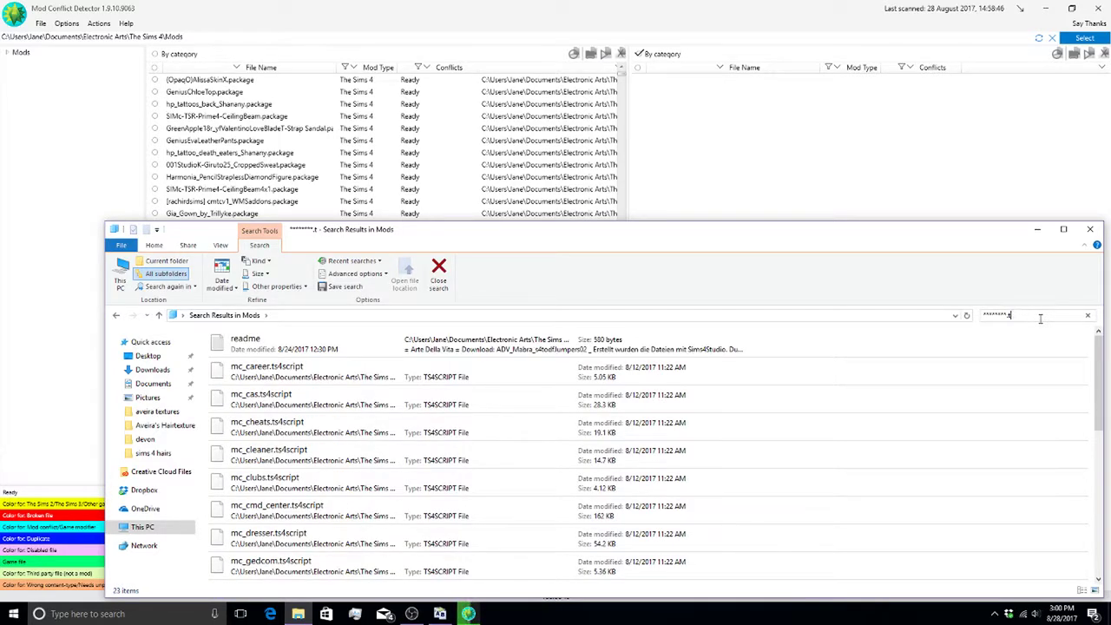
type("xt")
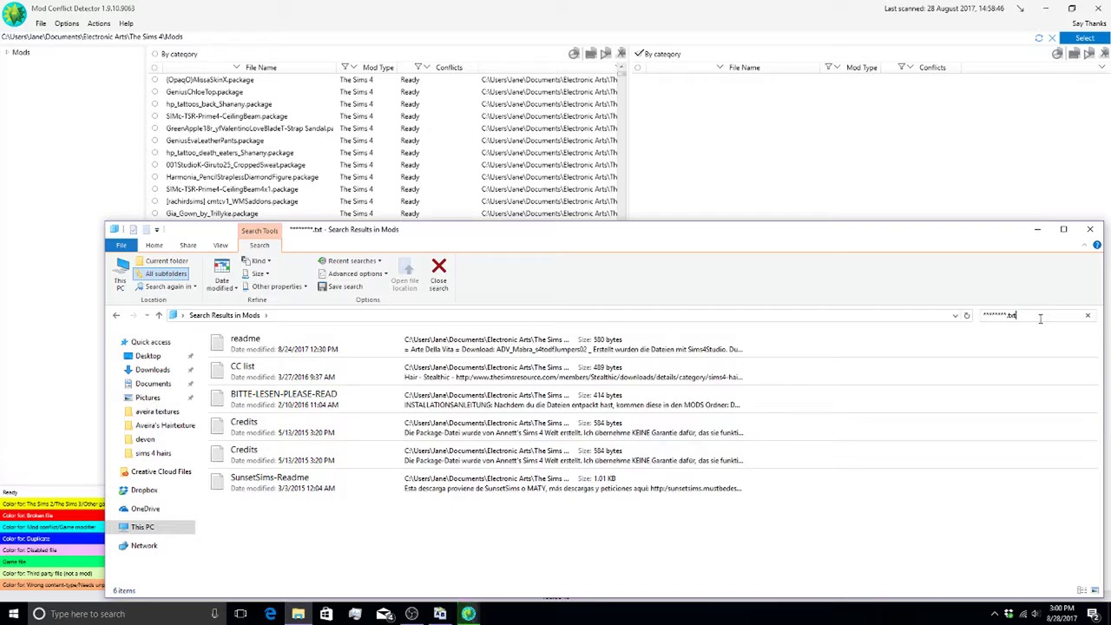
- Delete all text files found by the search and close the File Explorer window
left_click(301, 354)
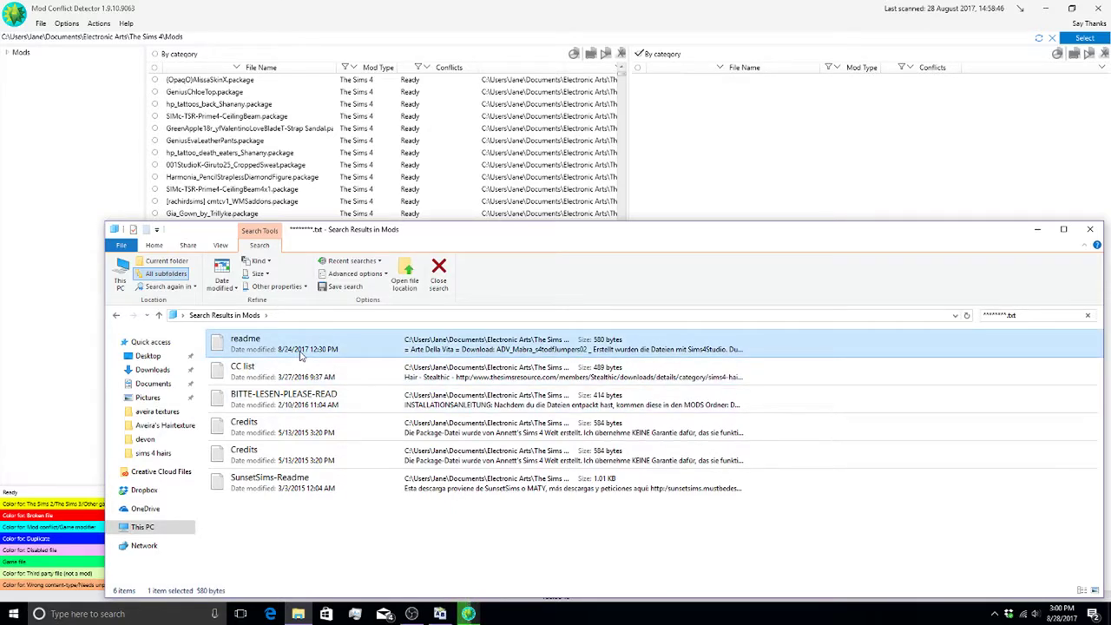
key("ctrl+a")
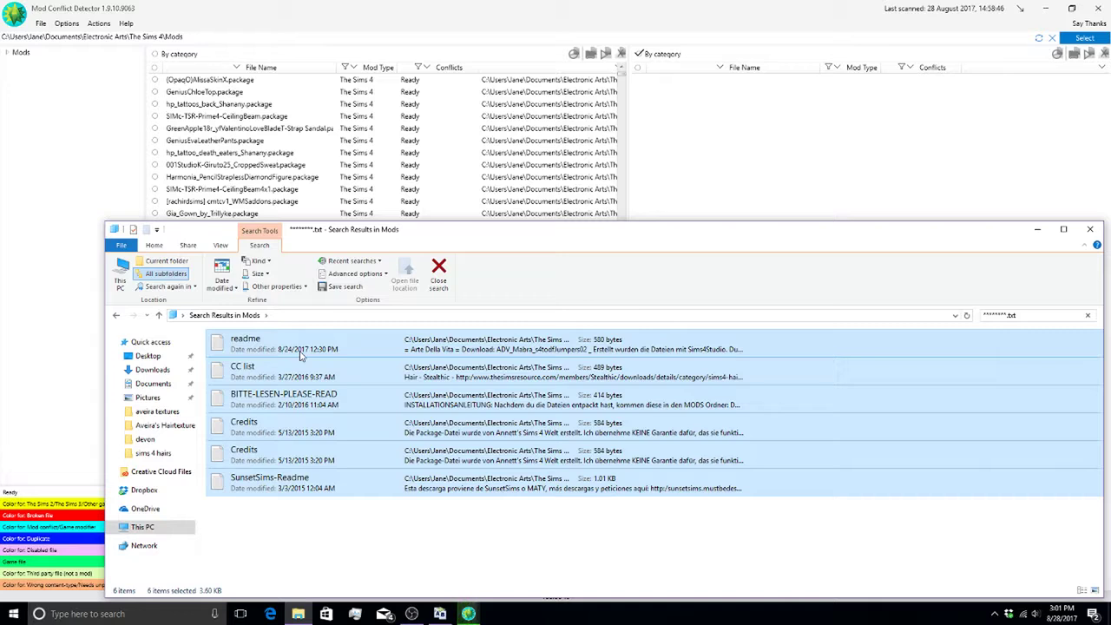
key("Delete")
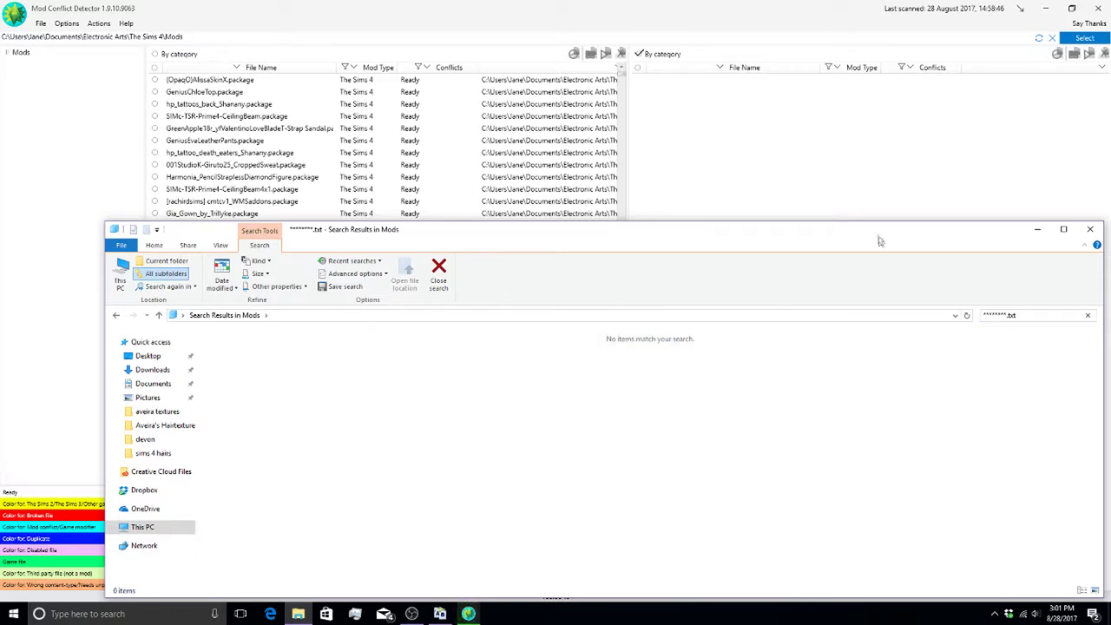
left_click(1089, 227)
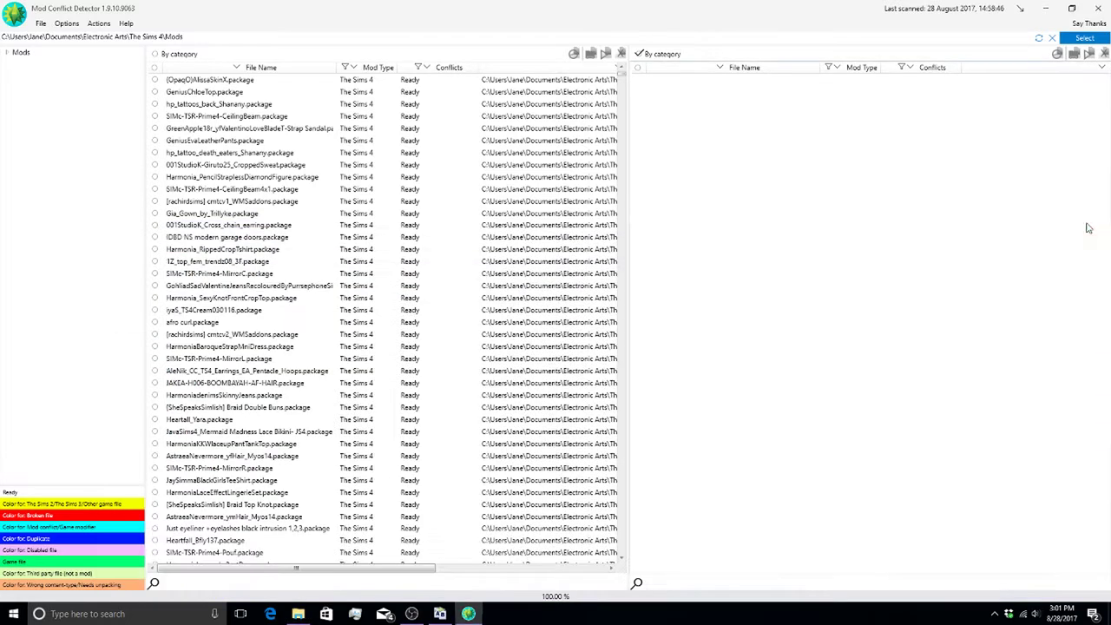
- Sort the scanned mod list by Conflicts so duplicates come first, and look through the duplicate entries
left_click(440, 70)
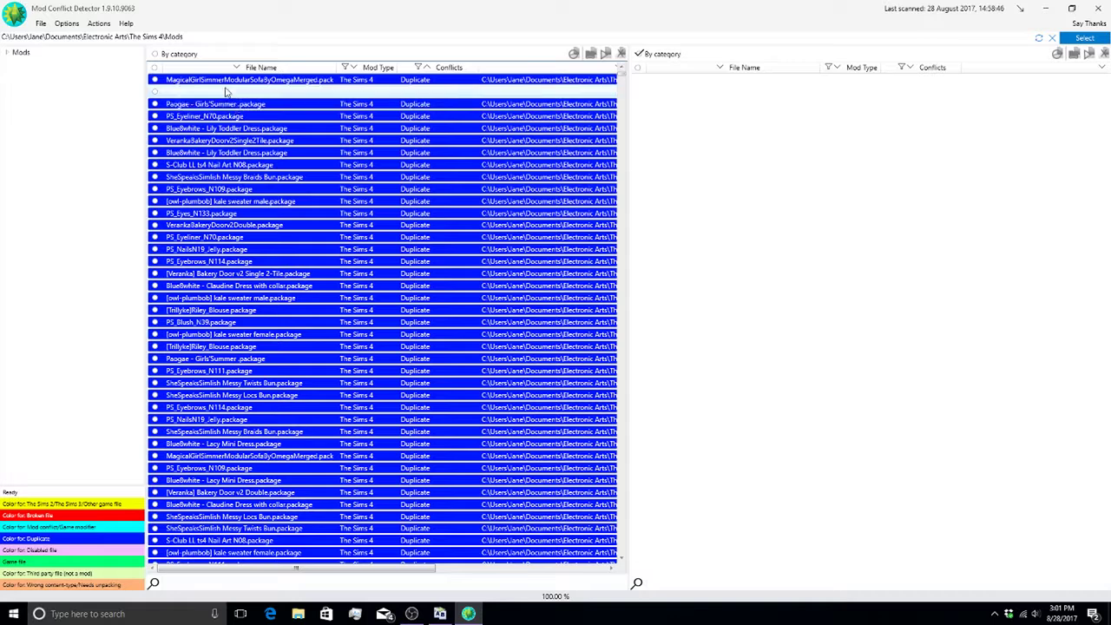
left_click_drag(227, 82, 178, 458)
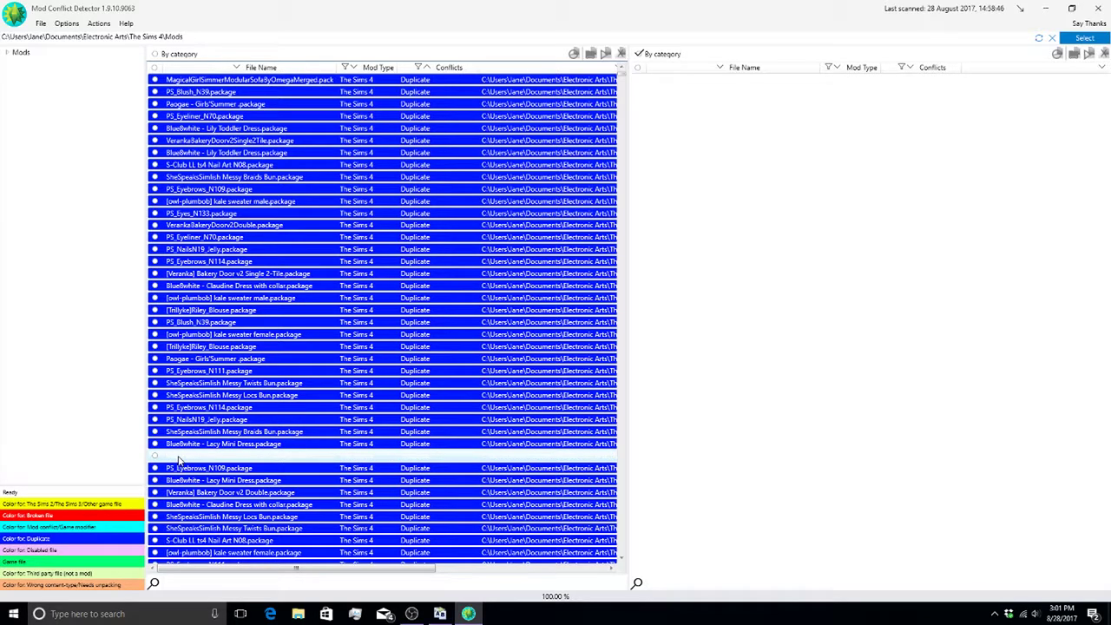
scroll(178, 461, "down", 1)
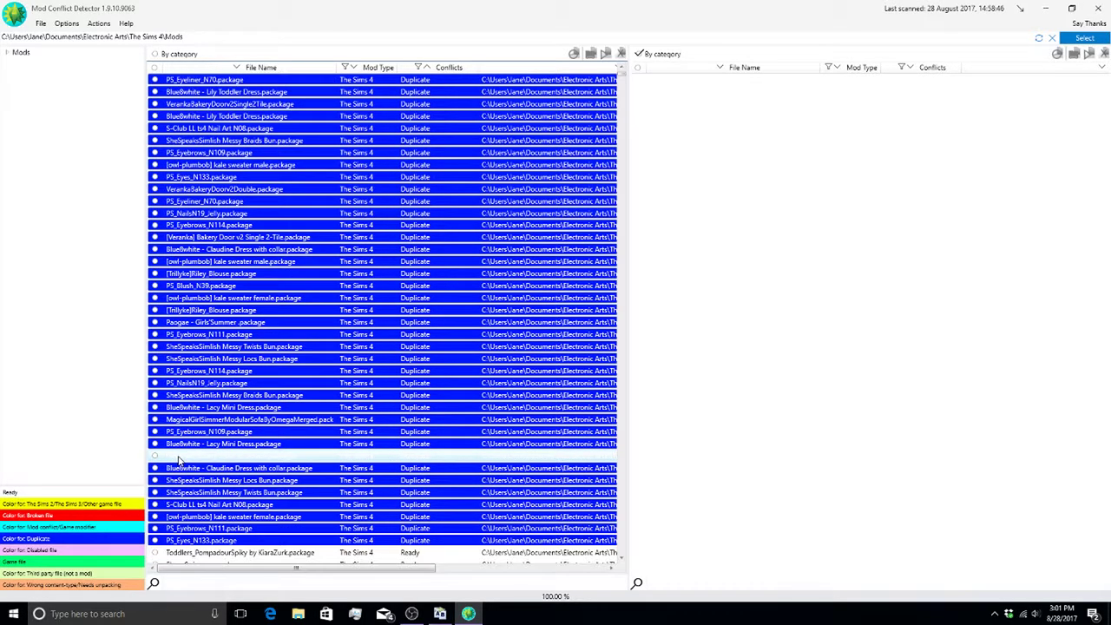
left_click_drag(179, 461, 184, 451)
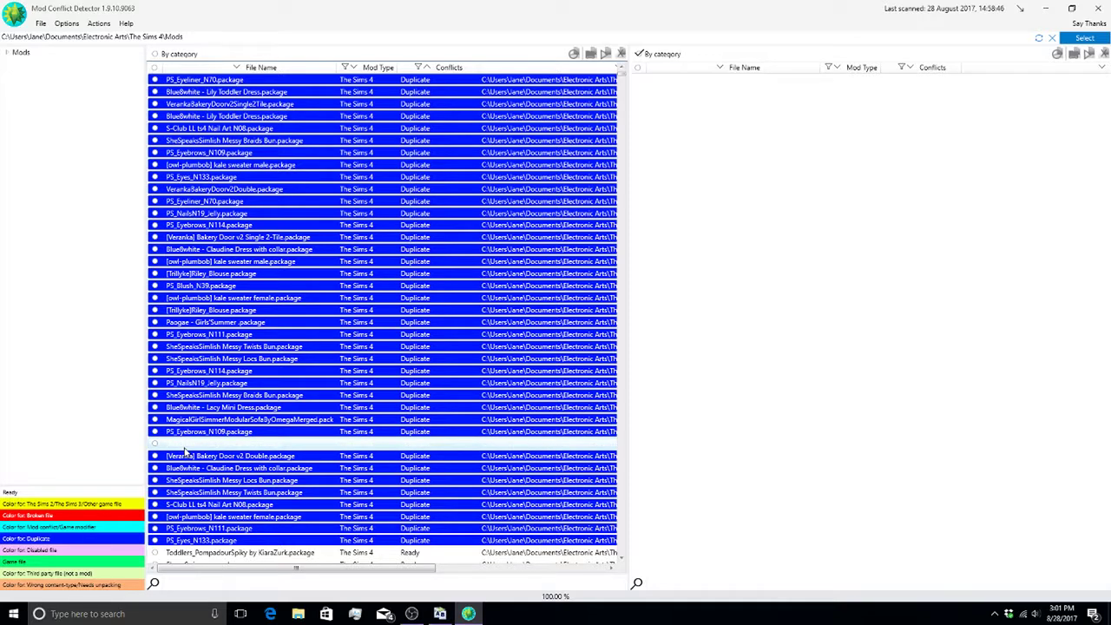
left_click_drag(184, 450, 187, 453)
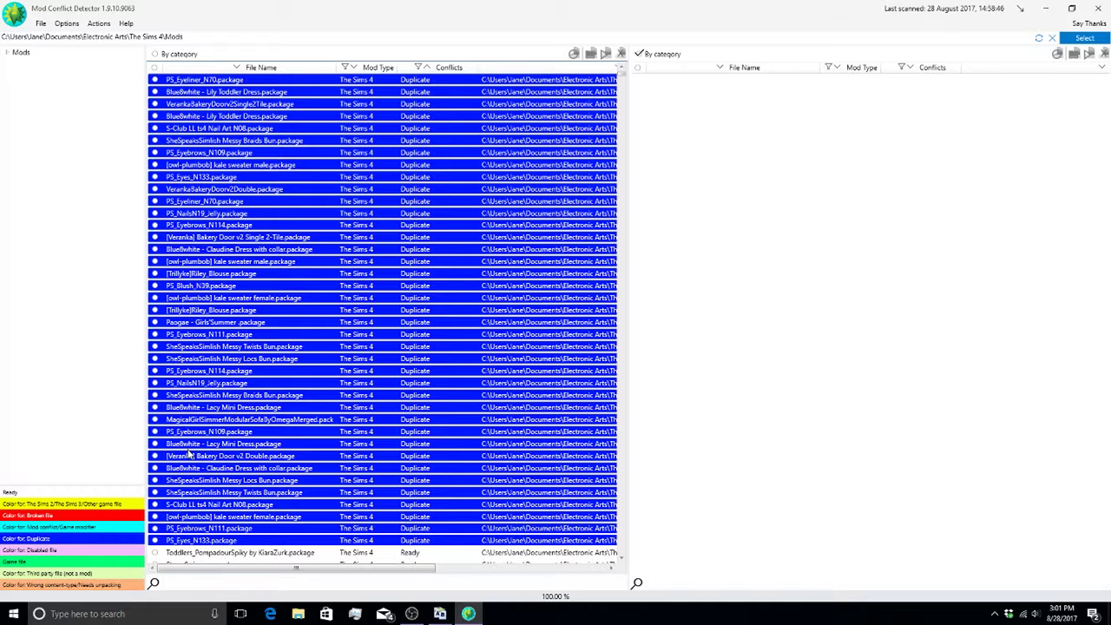
left_click_drag(188, 453, 247, 163)
- Mark the first MagicalGirlSimmerModularSofaByOmegaMerged.package duplicate and delete it to the Recycle Bin
left_click(155, 79)
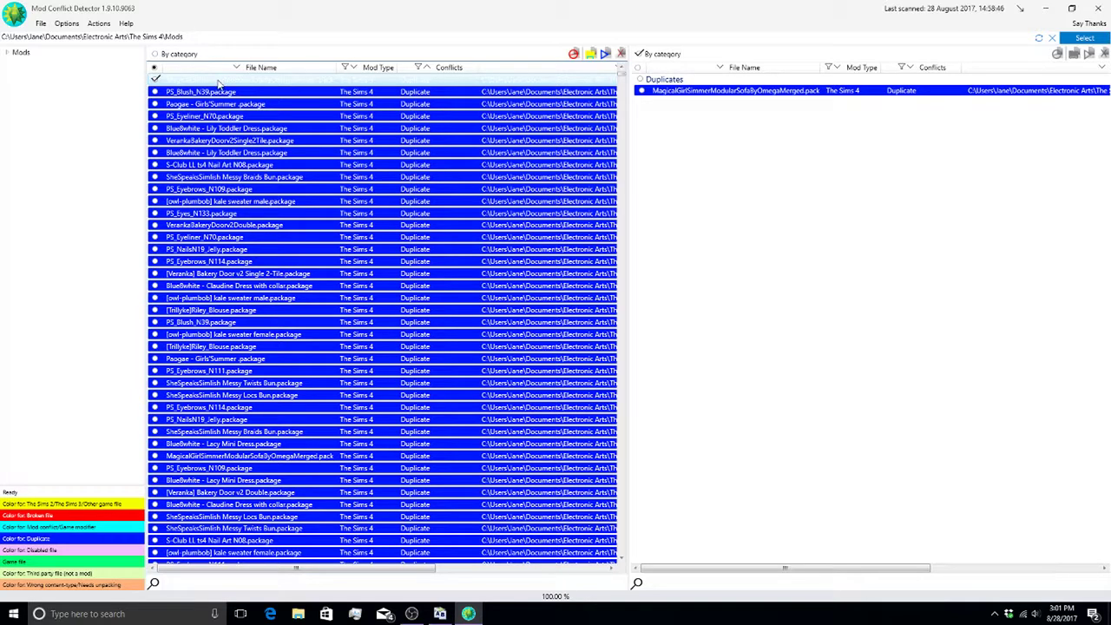
right_click(218, 82)
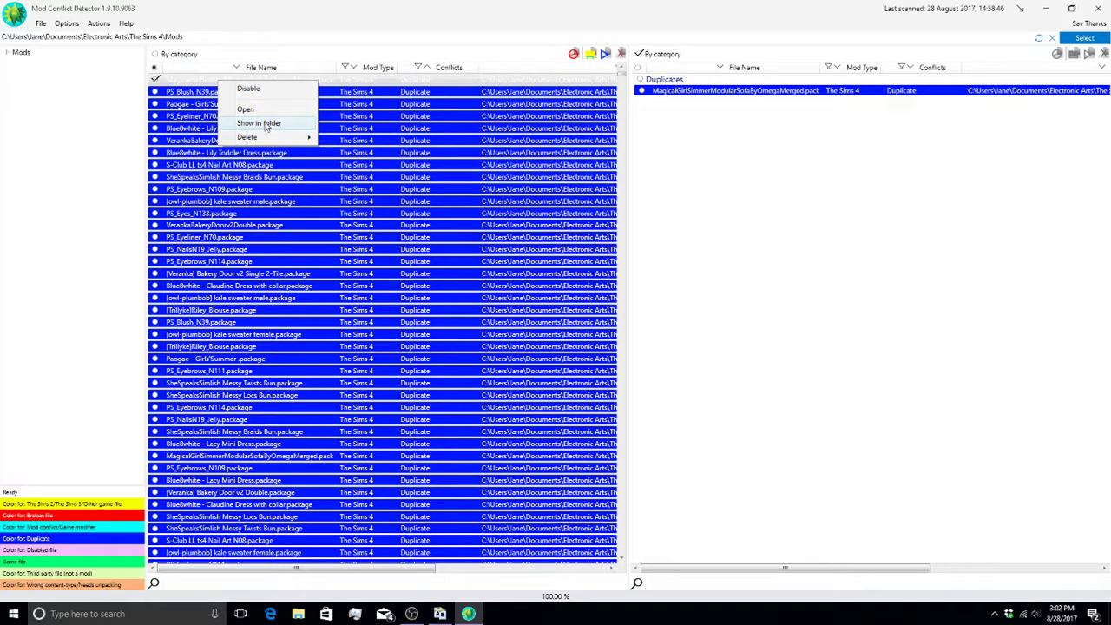
mouse_move(271, 139)
left_click(332, 141)
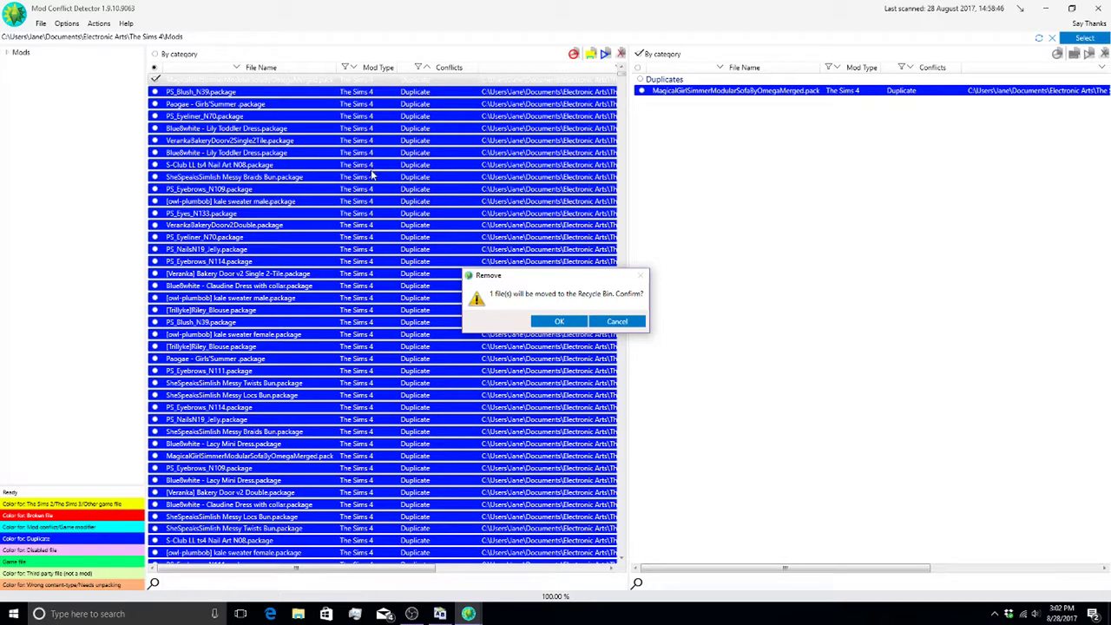
left_click(545, 323)
left_click(588, 321)
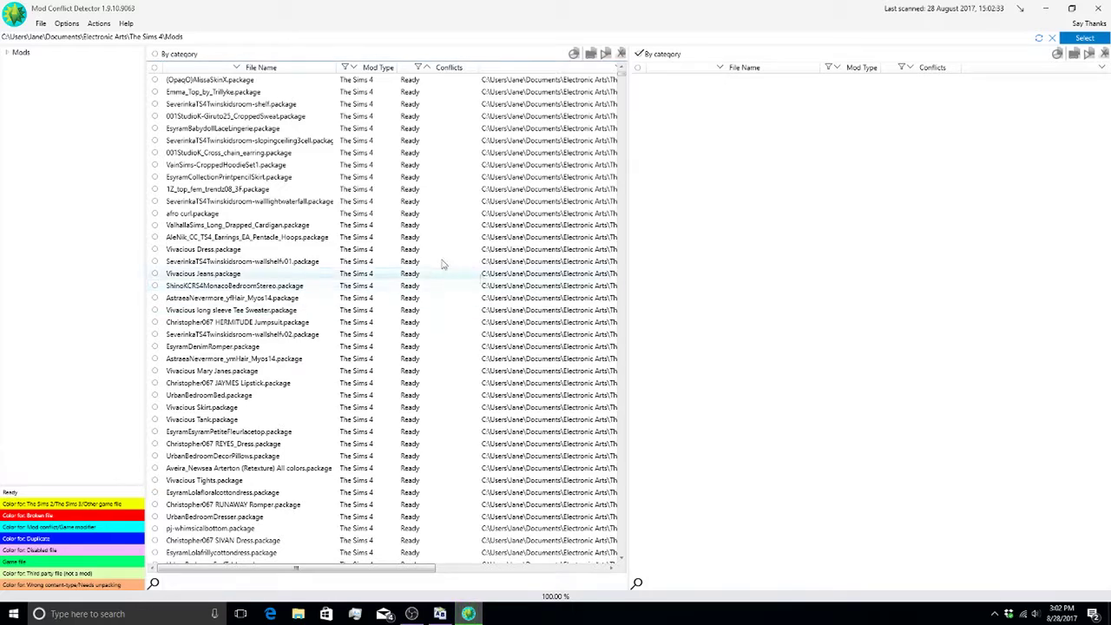
- Sort the refreshed list by Conflicts again, inspect the two Blue8white - Lacy Mini Dress.package duplicates, and leave both unmarked
left_click(420, 67)
left_click(421, 68)
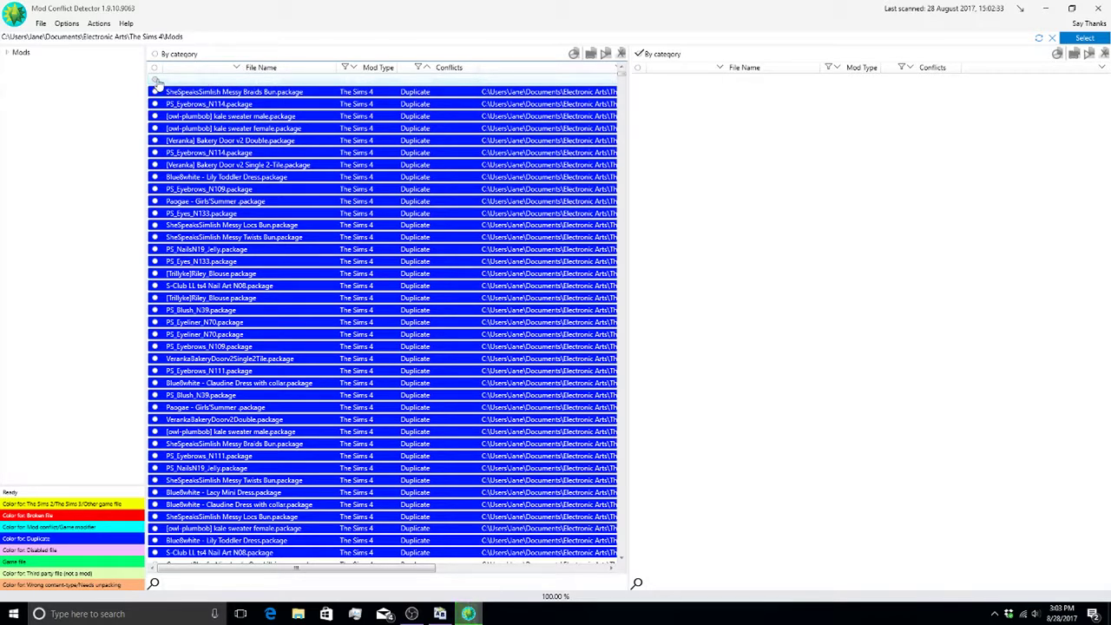
left_click(156, 81)
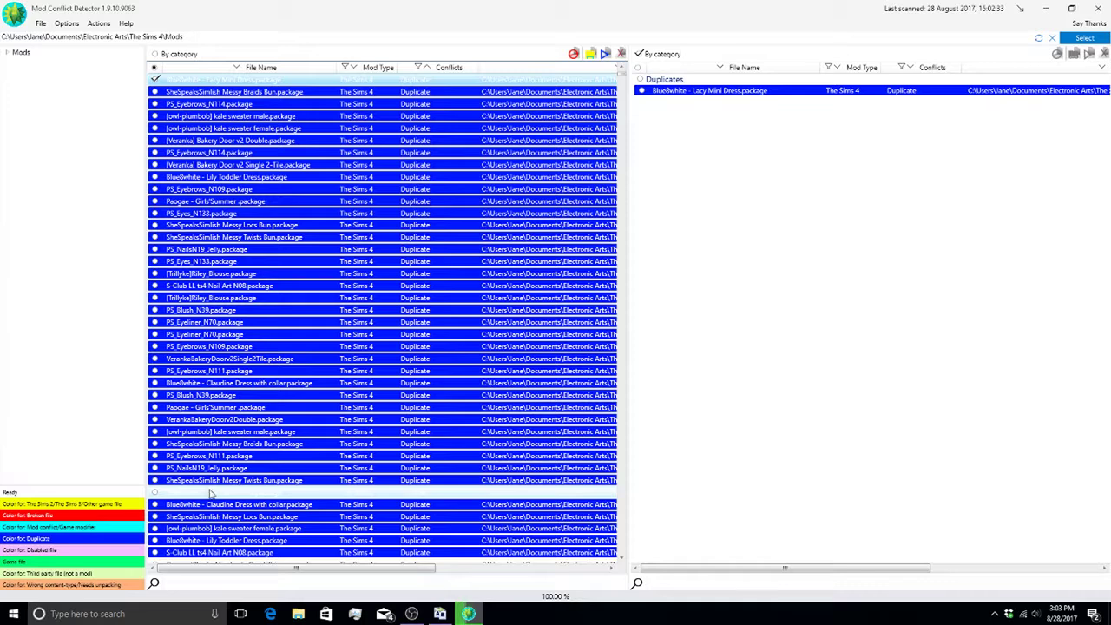
left_click(156, 492)
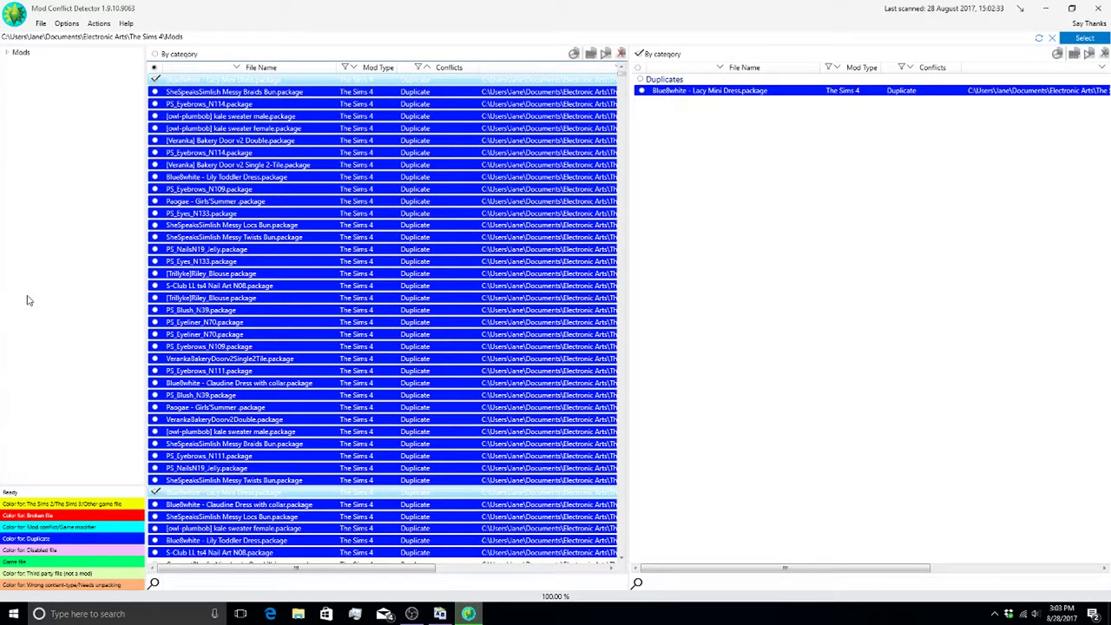
left_click(158, 496)
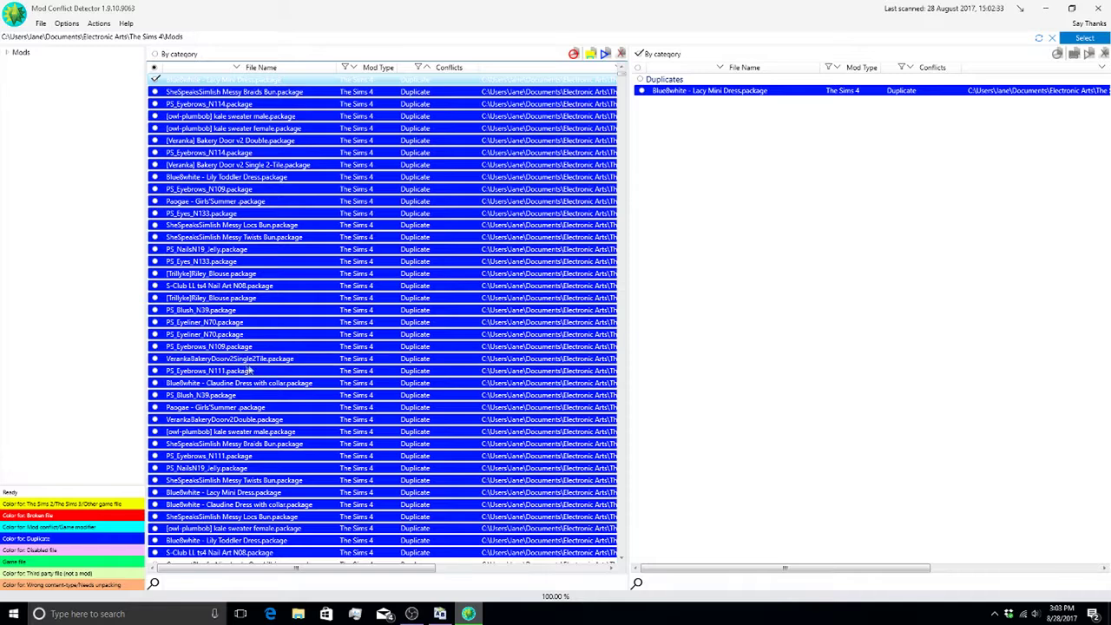
left_click(156, 80)
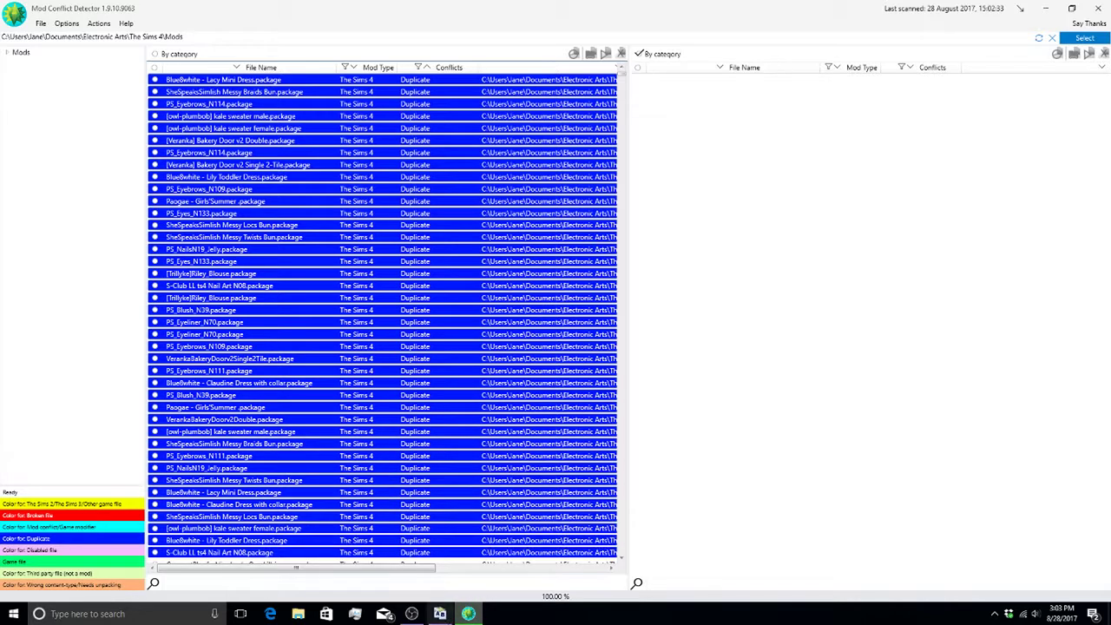
left_click(439, 614)
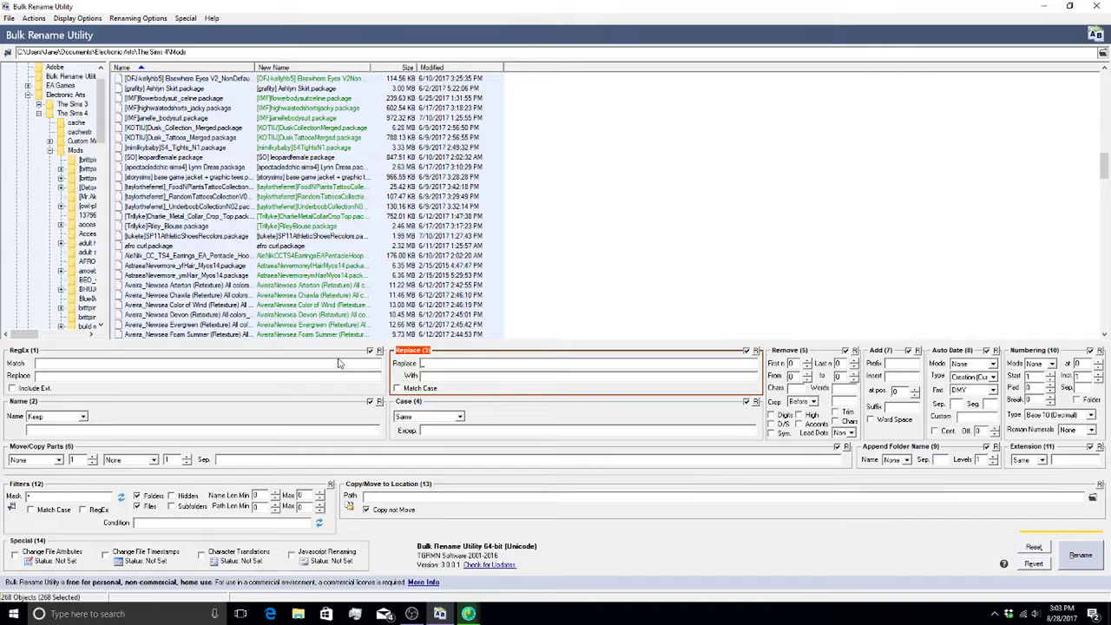
left_click(412, 613)
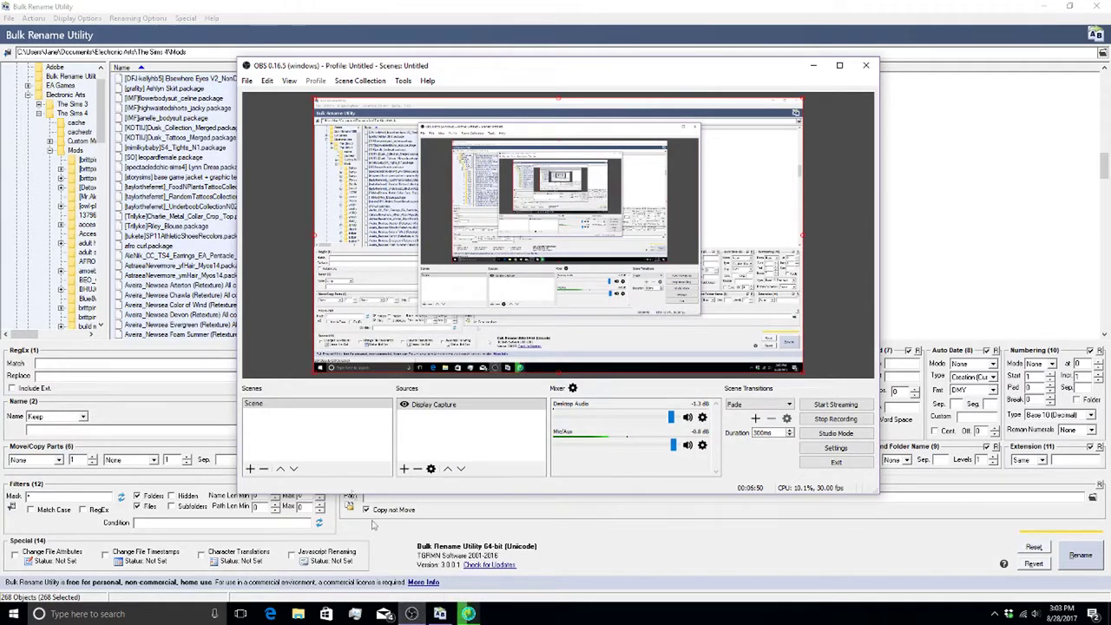
left_click(165, 358)
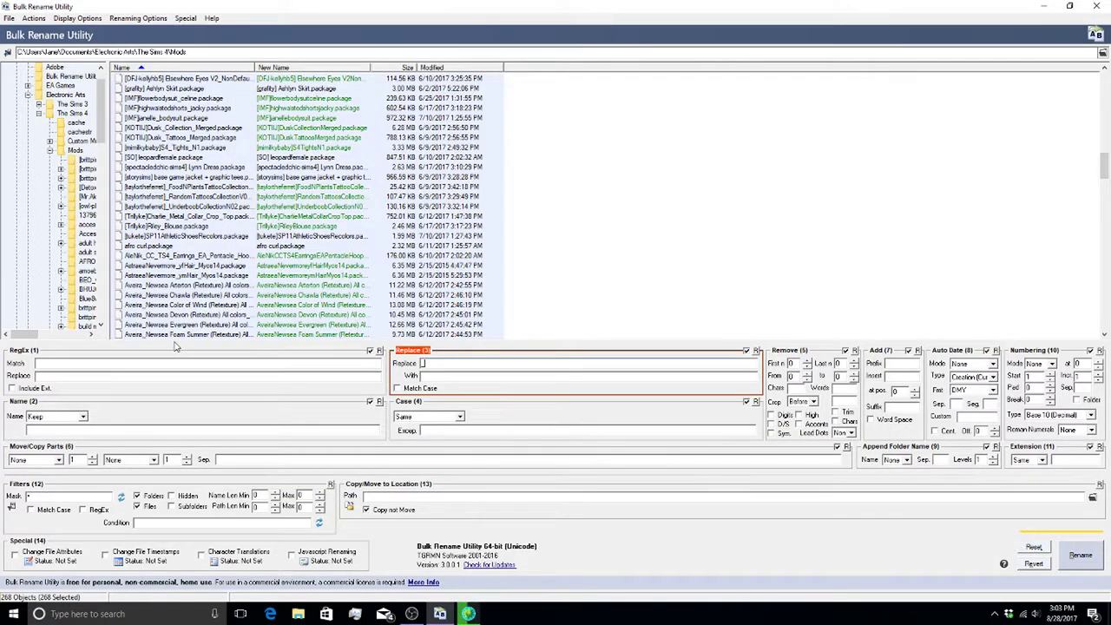
left_click(470, 614)
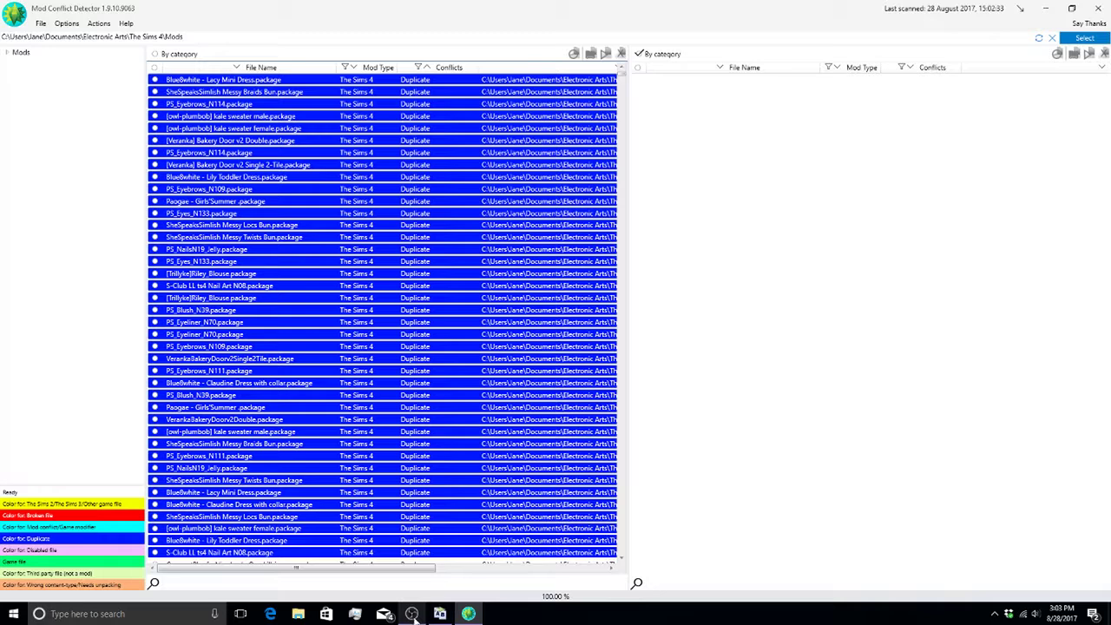
- Switch to Bulk Rename Utility and clear the underscore from the Replace criterion
left_click(440, 614)
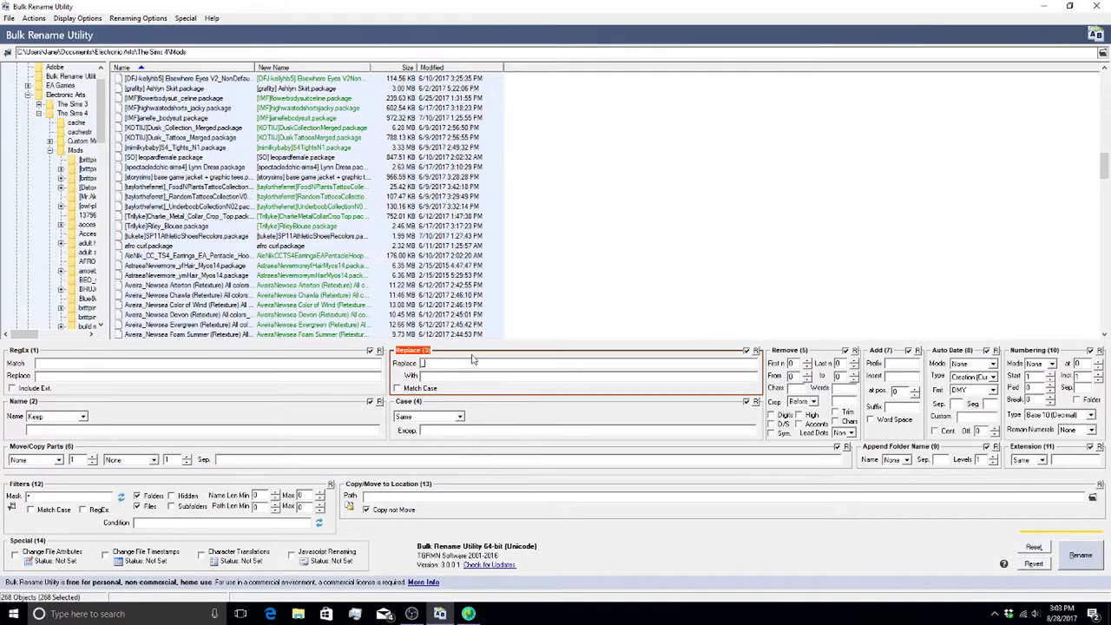
key("BackSpace")
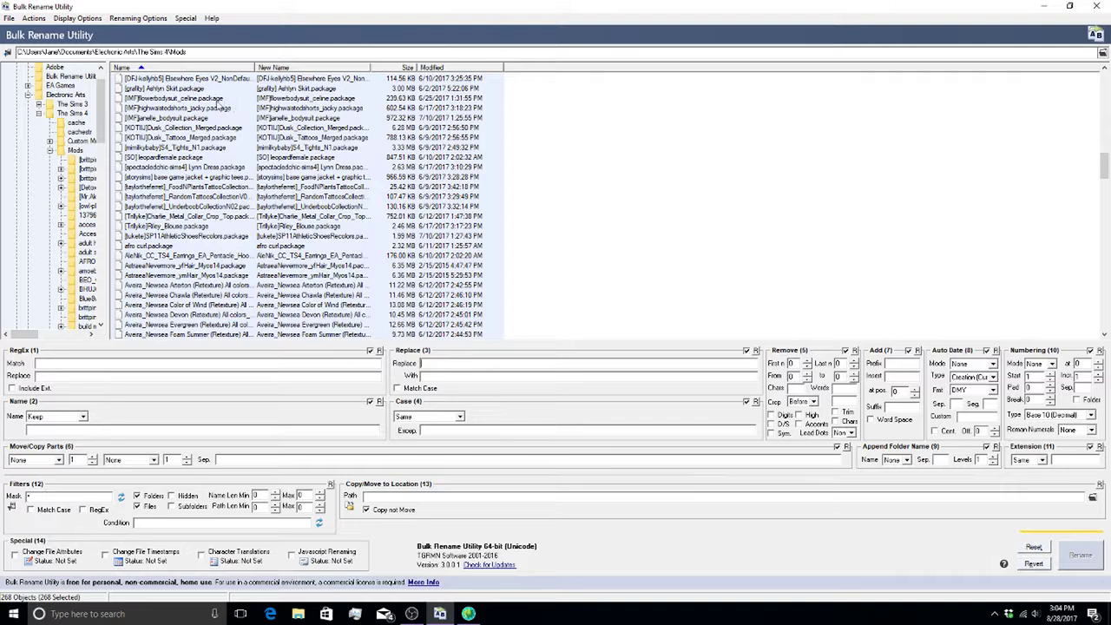
- Browse the folder tree to Documents > Electronic Arts > The Sims 4 > Mods and select the 1379618 folder in its contents
scroll(61, 143, "up", 1)
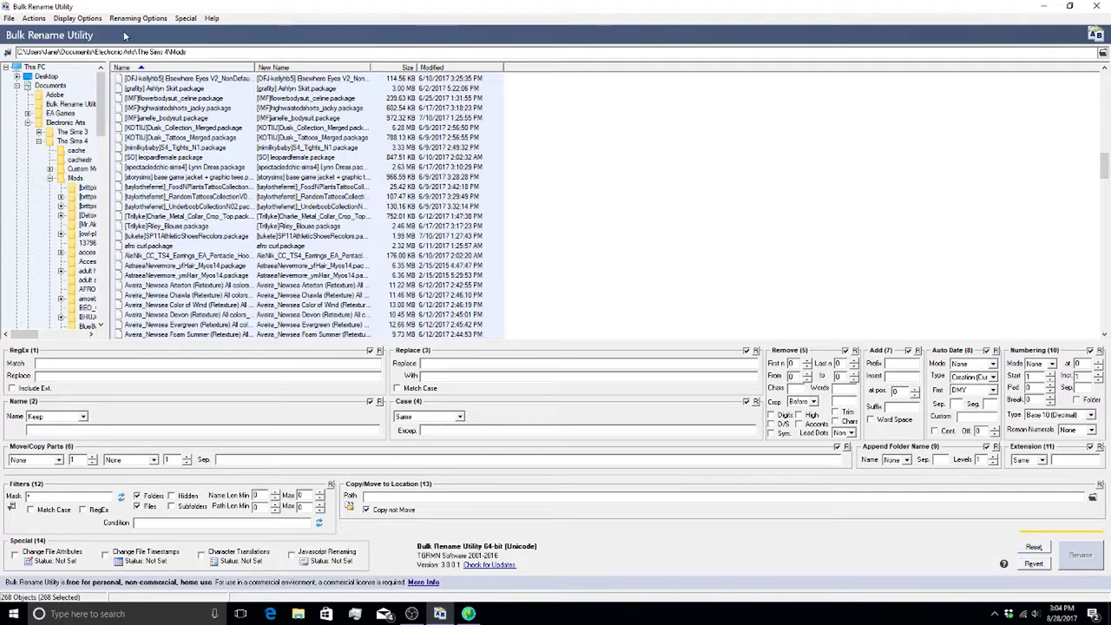
left_click(52, 86)
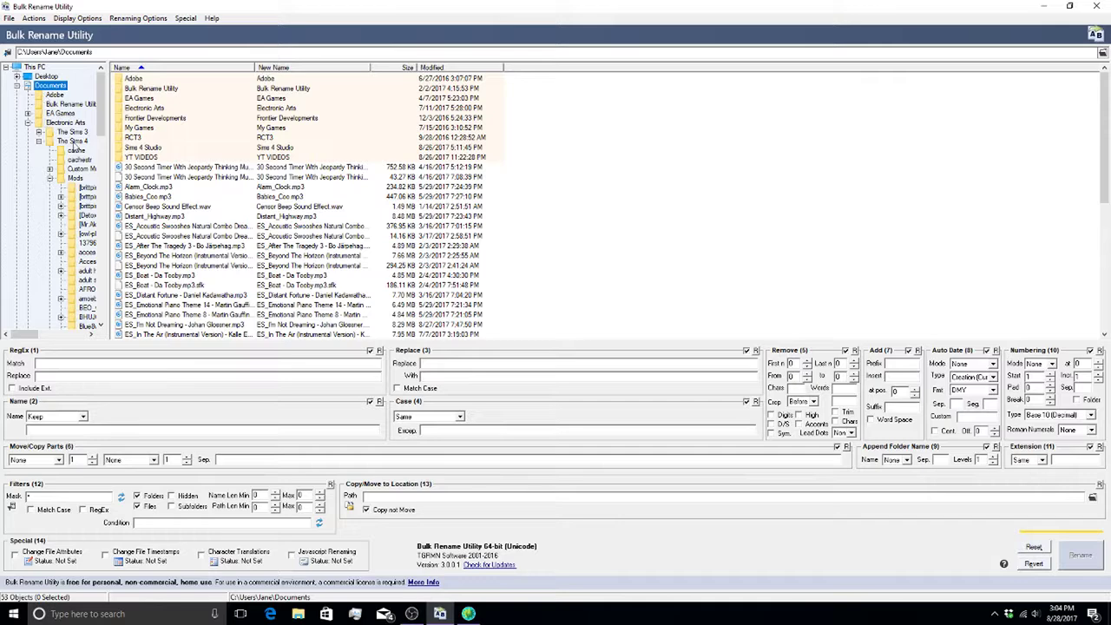
scroll(70, 189, "down", 1)
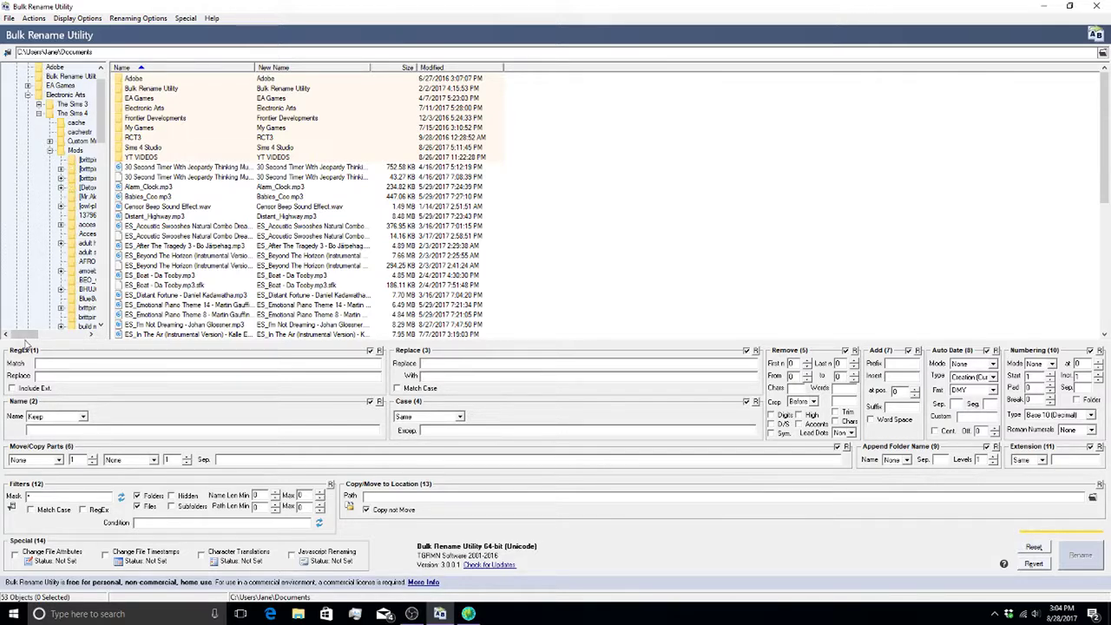
mouse_move(26, 335)
left_mouse_down()
mouse_move(44, 341)
mouse_move(17, 338)
left_mouse_up()
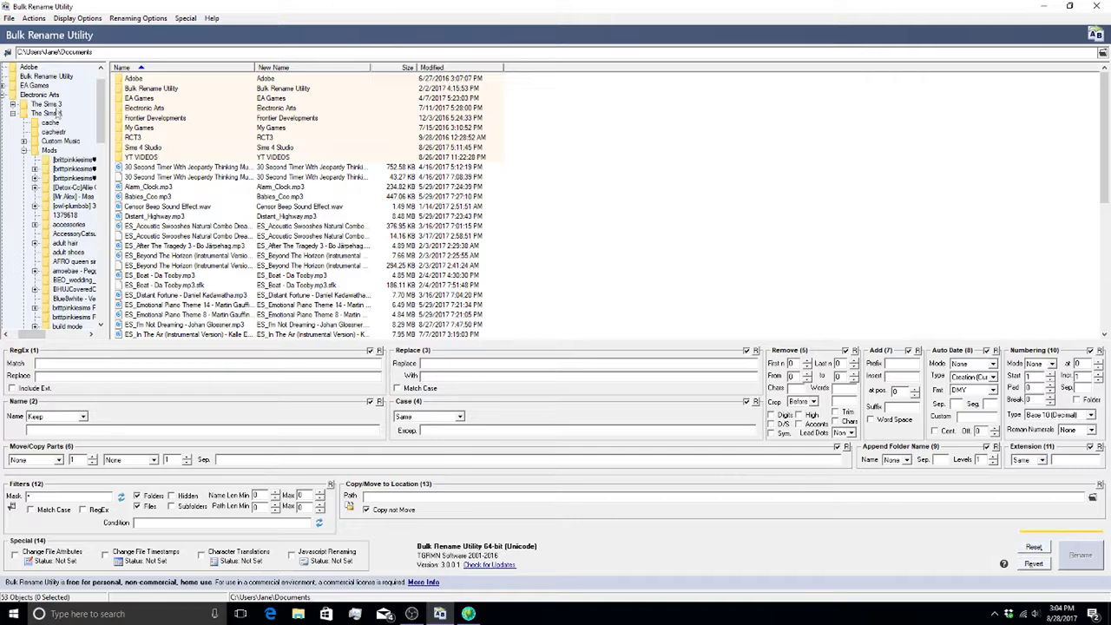
left_click(50, 94)
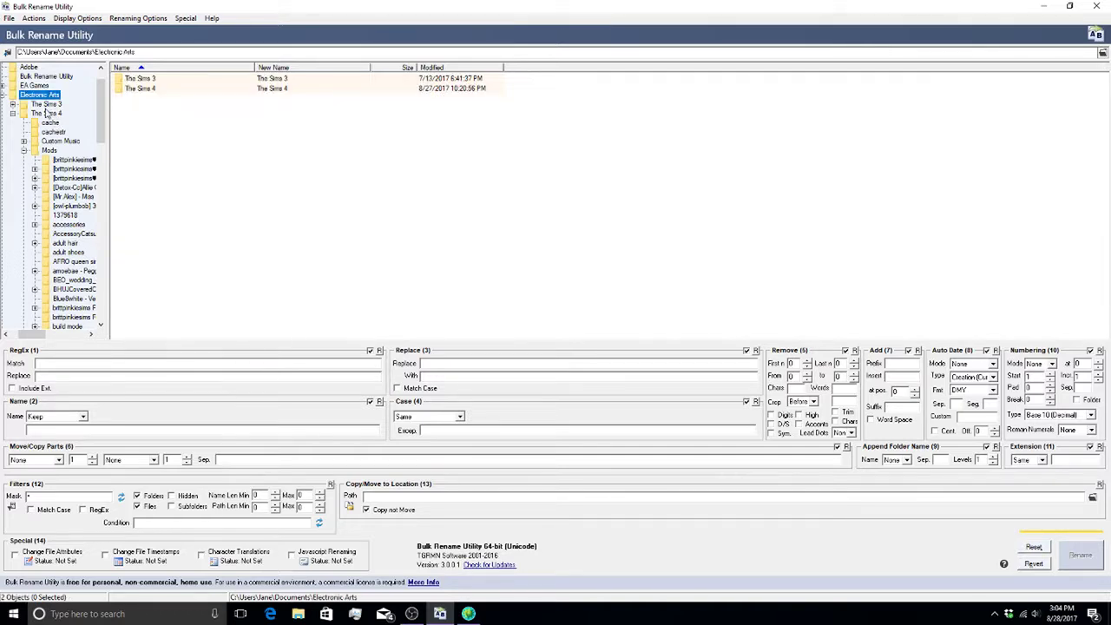
left_click(45, 112)
left_click(49, 150)
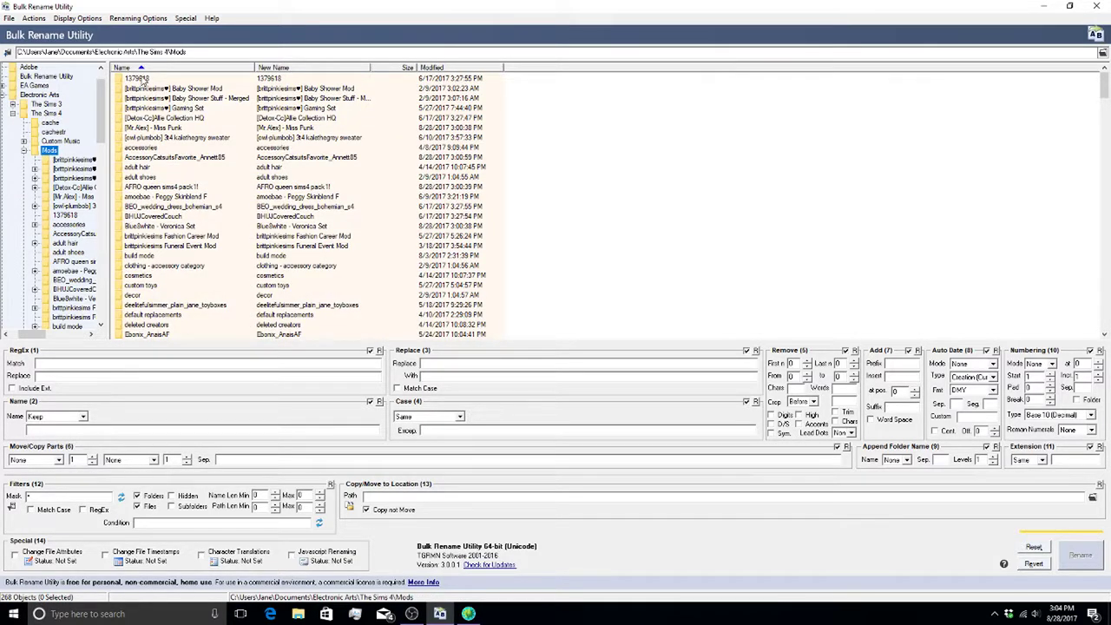
left_click(141, 79)
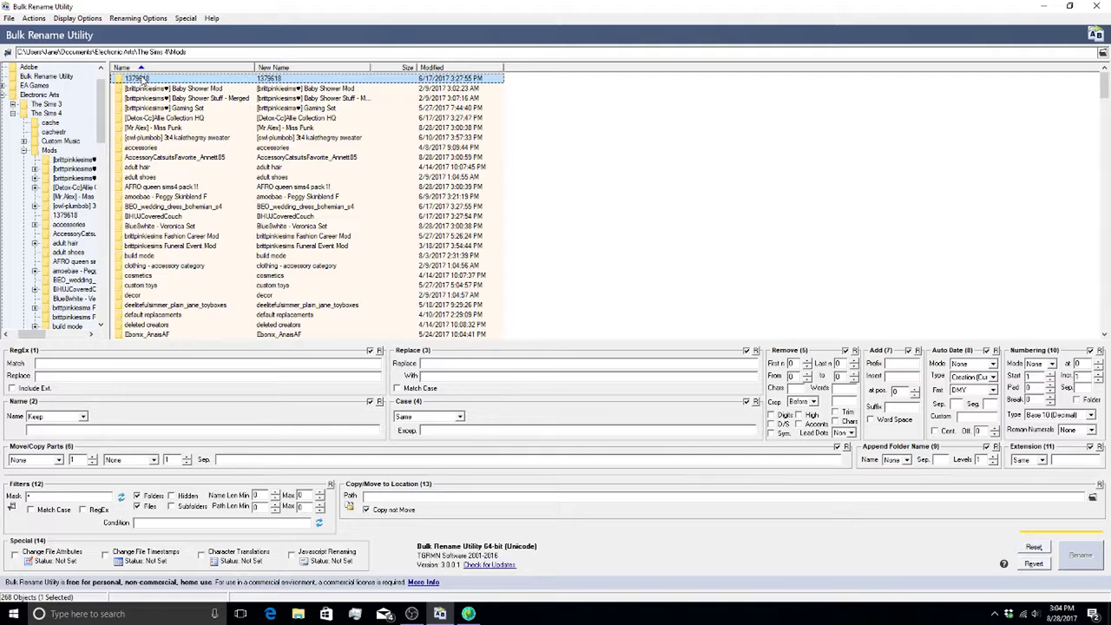
- Select all items in the Mods folder, try an underscore as the Replace criterion, and change it to a hyphen
key("ctrl+a")
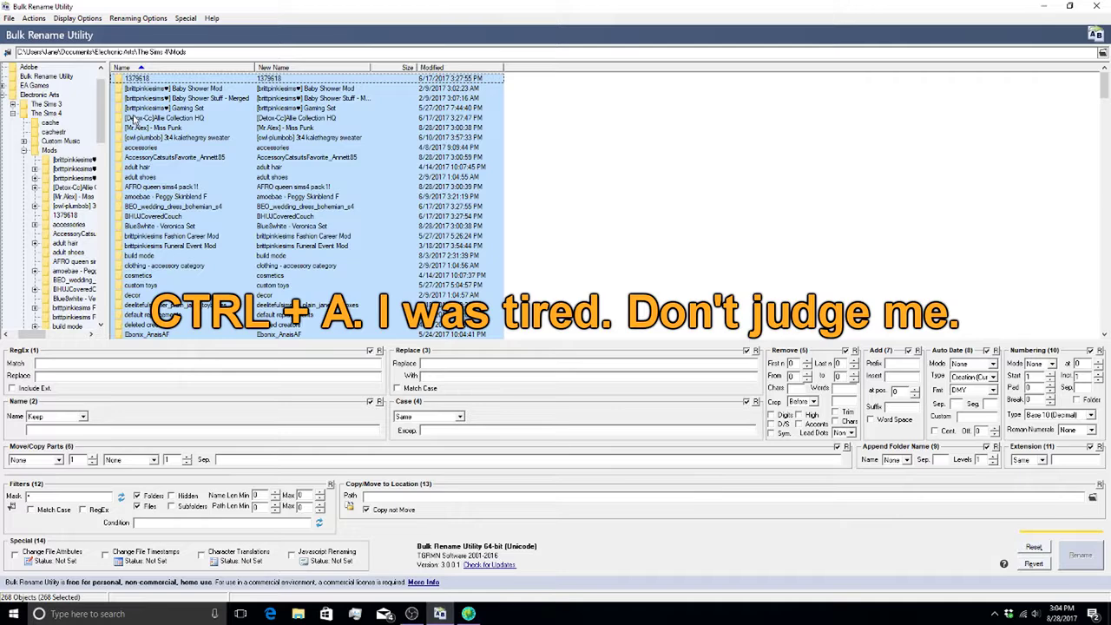
left_click(464, 362)
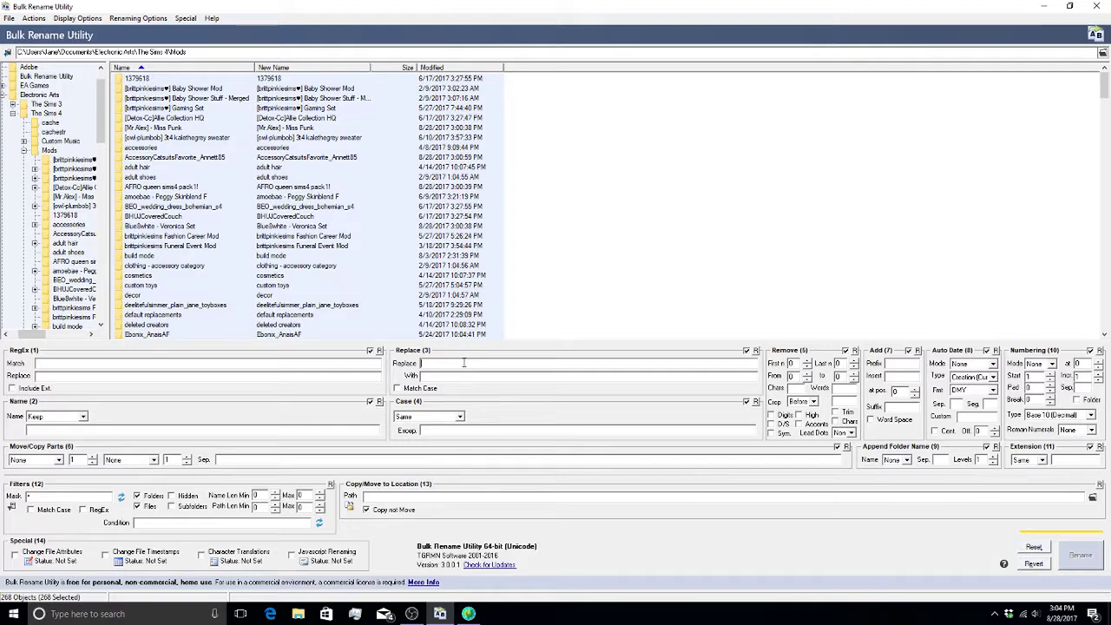
type("_")
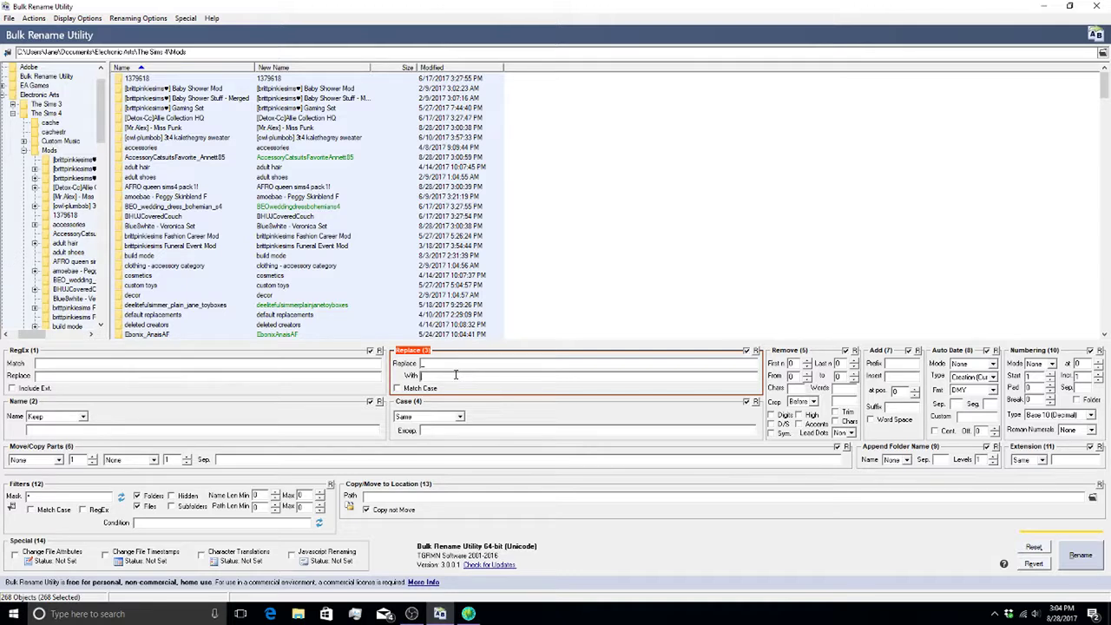
key("BackSpace")
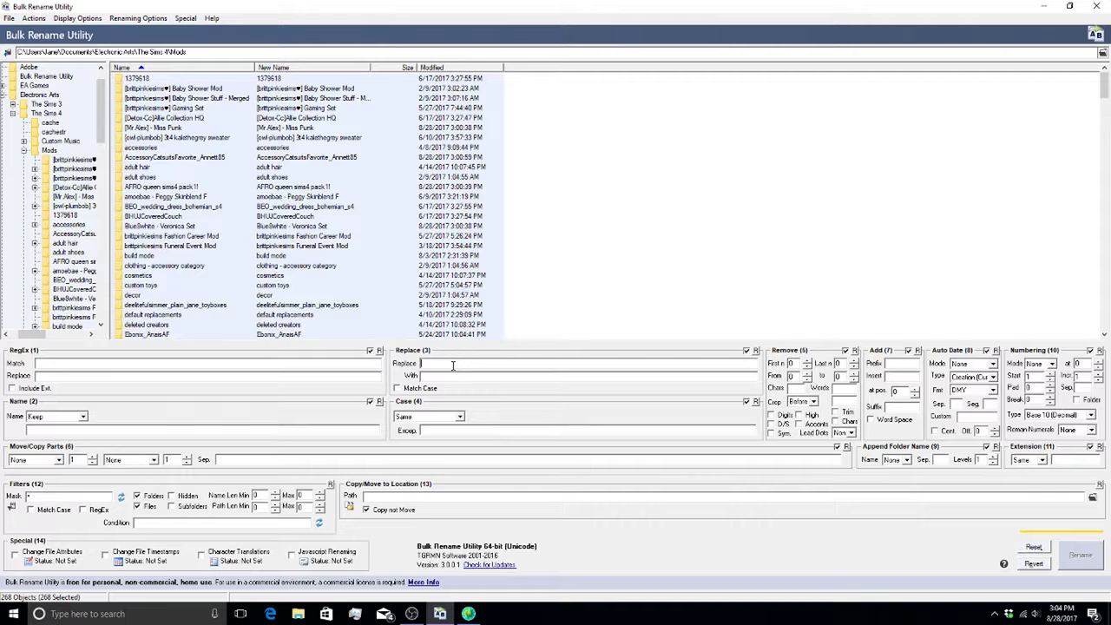
type("-")
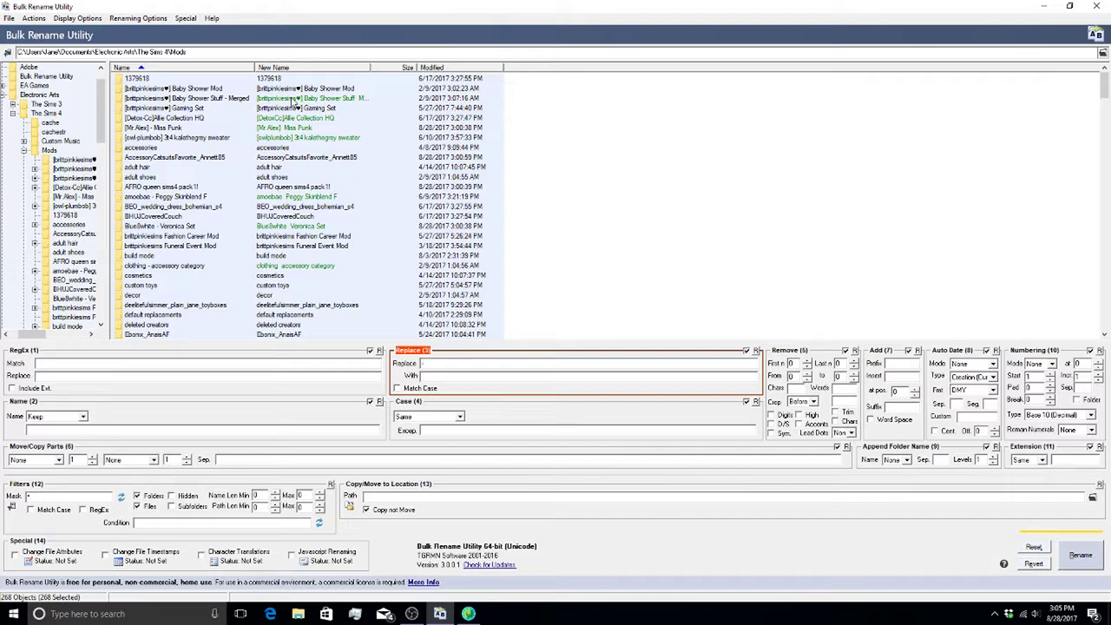
- Examine the proposed new names of the Baby Shower Stuff - Merged and Baby Shower Mod folders, and reselect all items
left_click(296, 101)
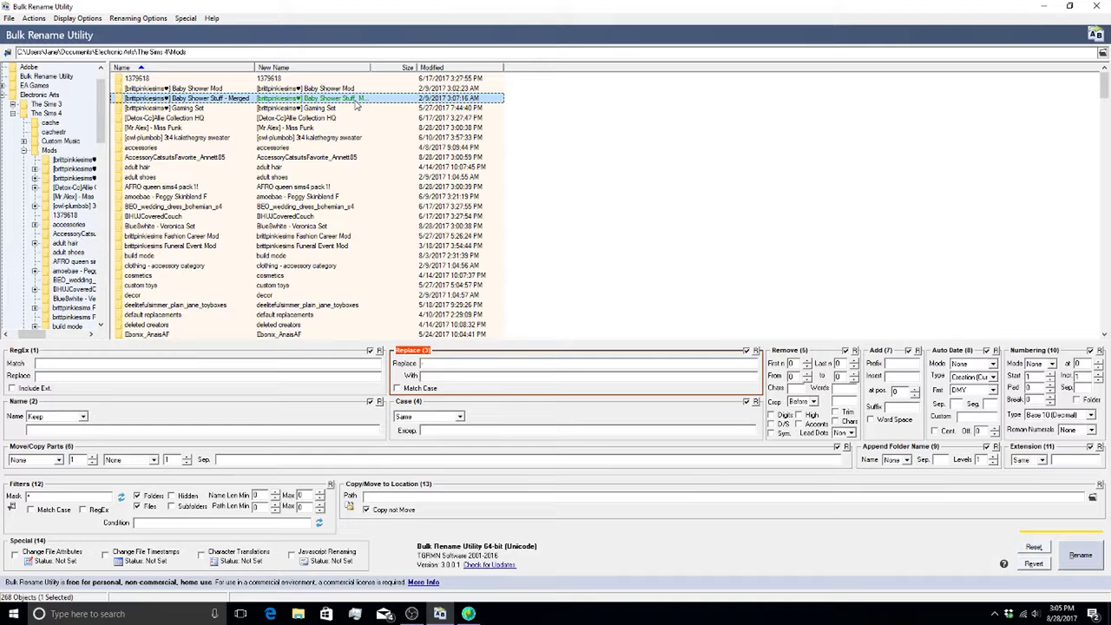
left_click(314, 89)
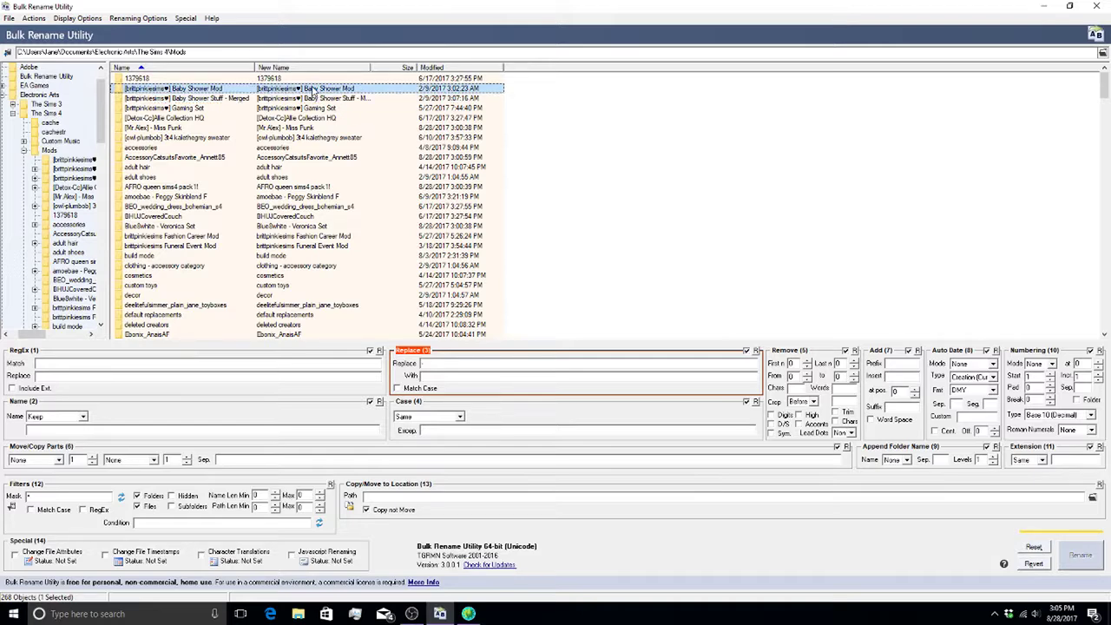
key("ctrl+a")
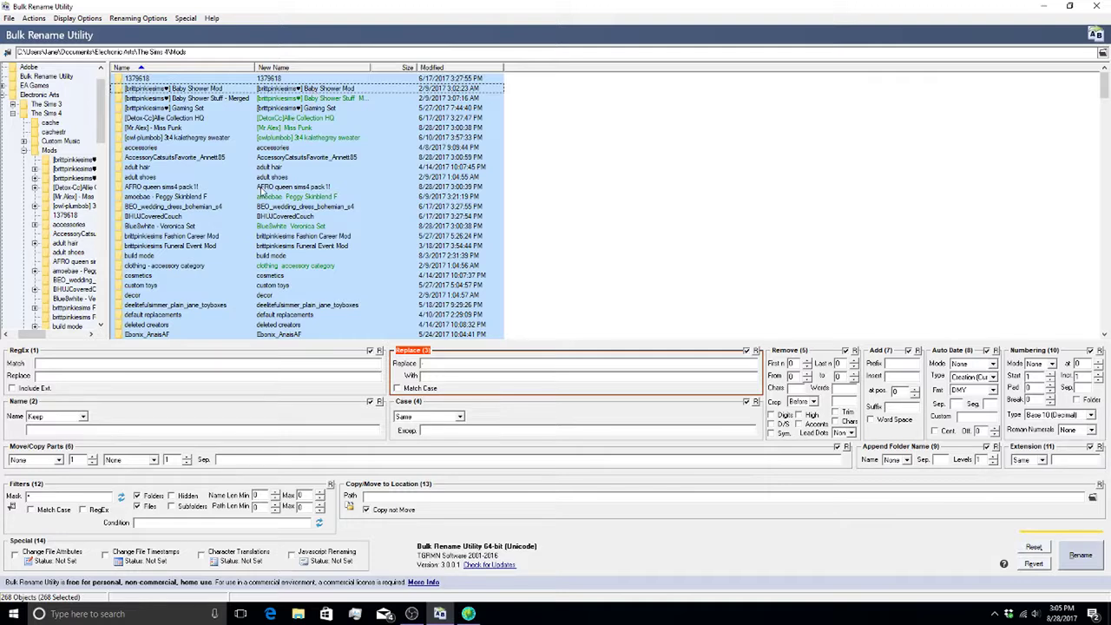
- Re-enter the hyphen as the Replace criterion, reselect all items, and start the bulk rename but cancel it
left_click(443, 362)
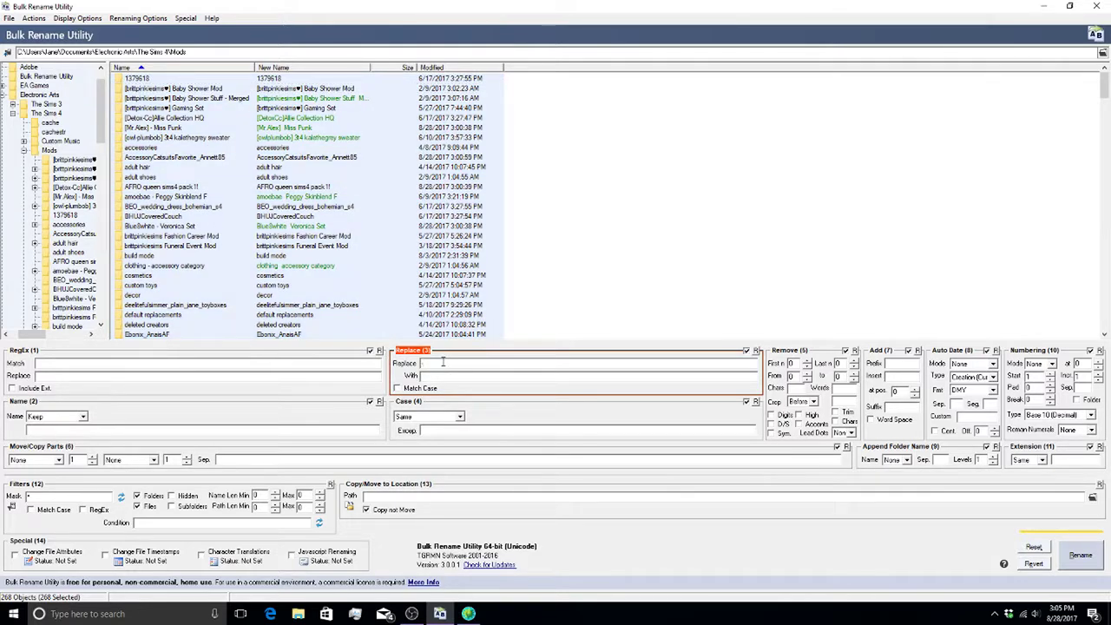
key("BackSpace")
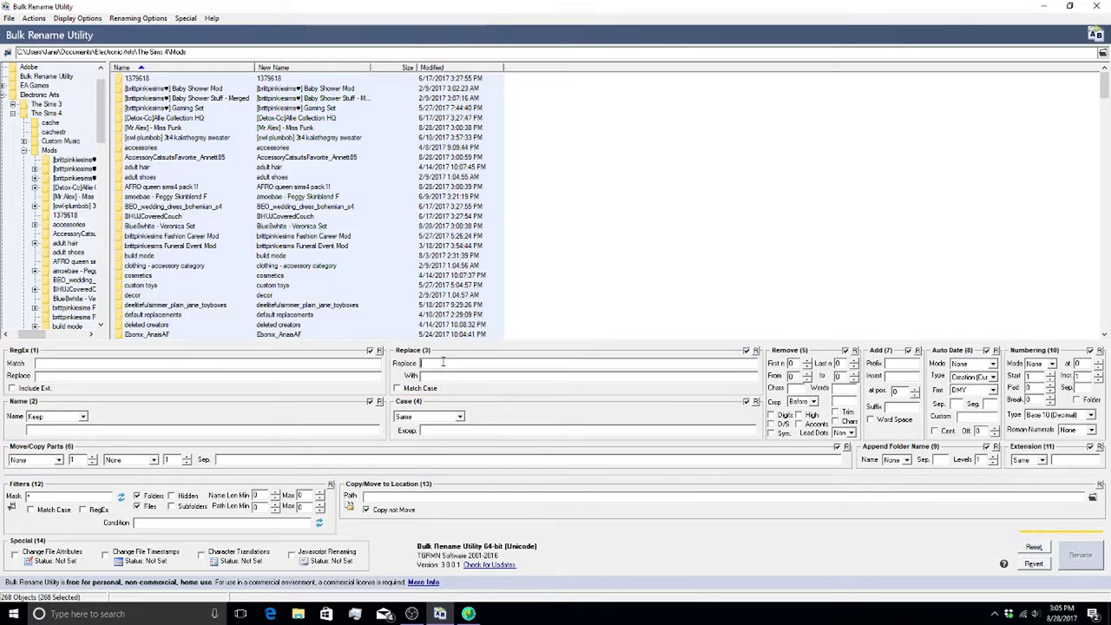
type("-")
left_click(304, 227)
key("ctrl+a")
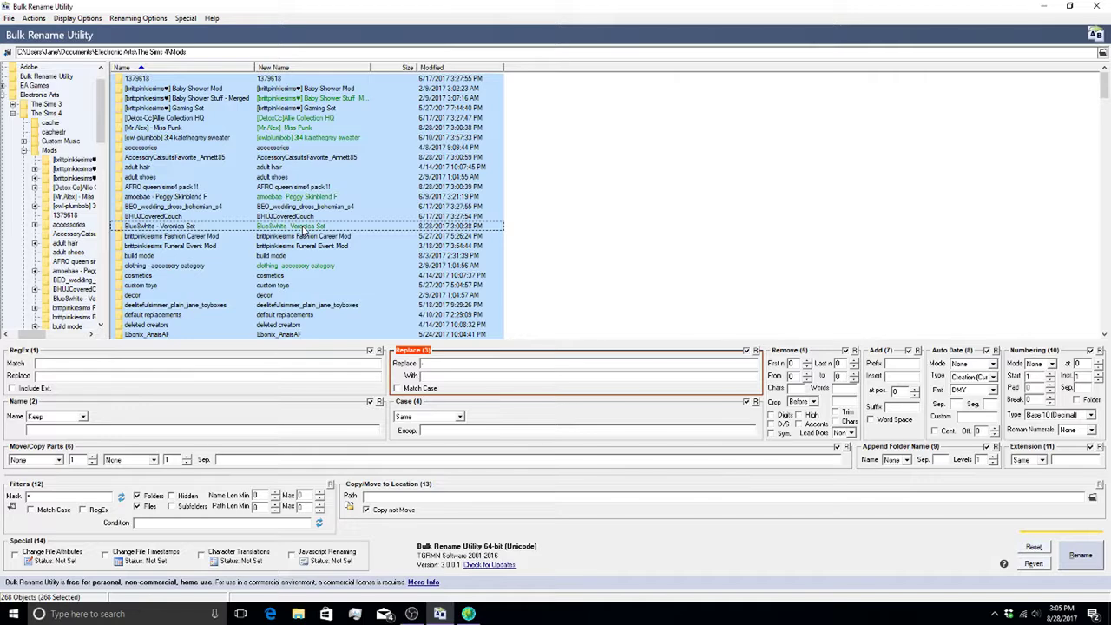
left_click(1078, 554)
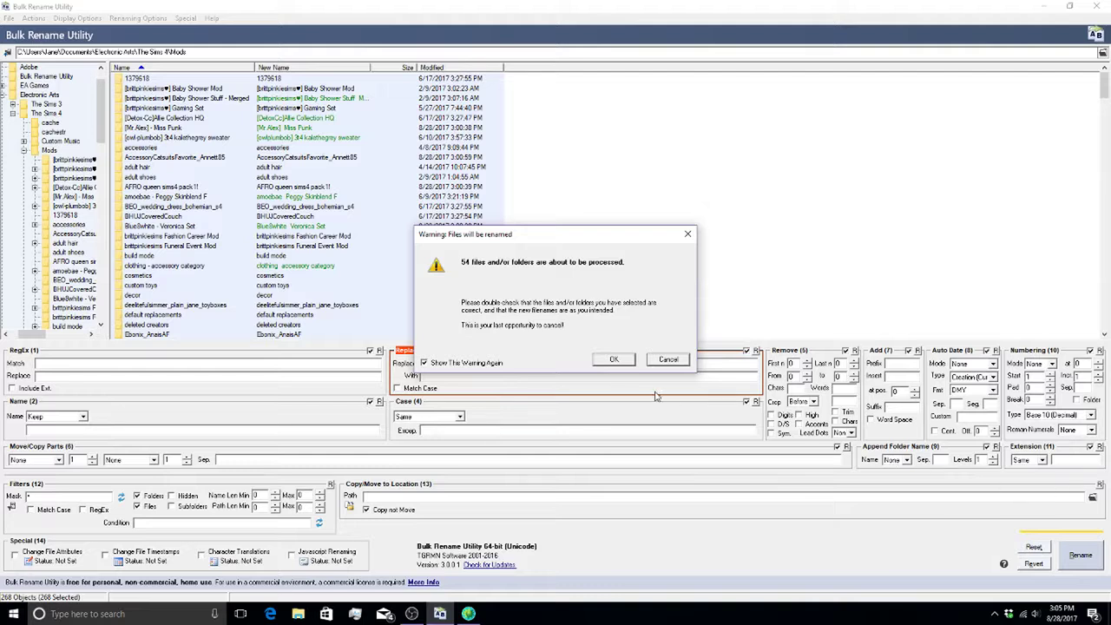
left_click(659, 361)
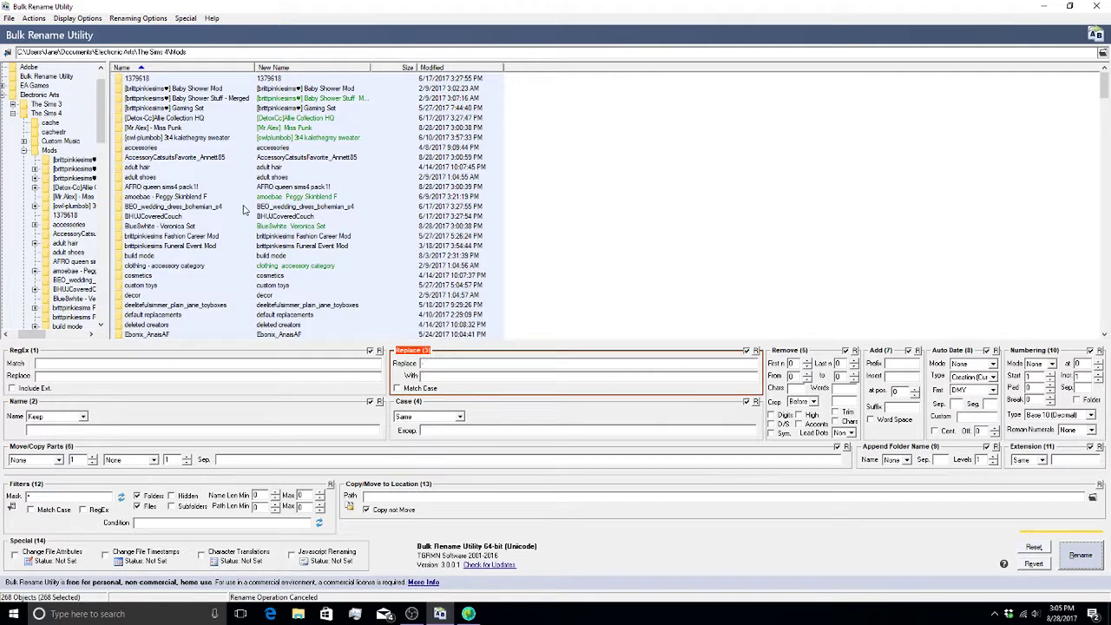
- Select all items in the Mods folder again and exclude the MC Command Center folder from the selection
scroll(243, 208, "down", 4)
scroll(243, 208, "down", 7)
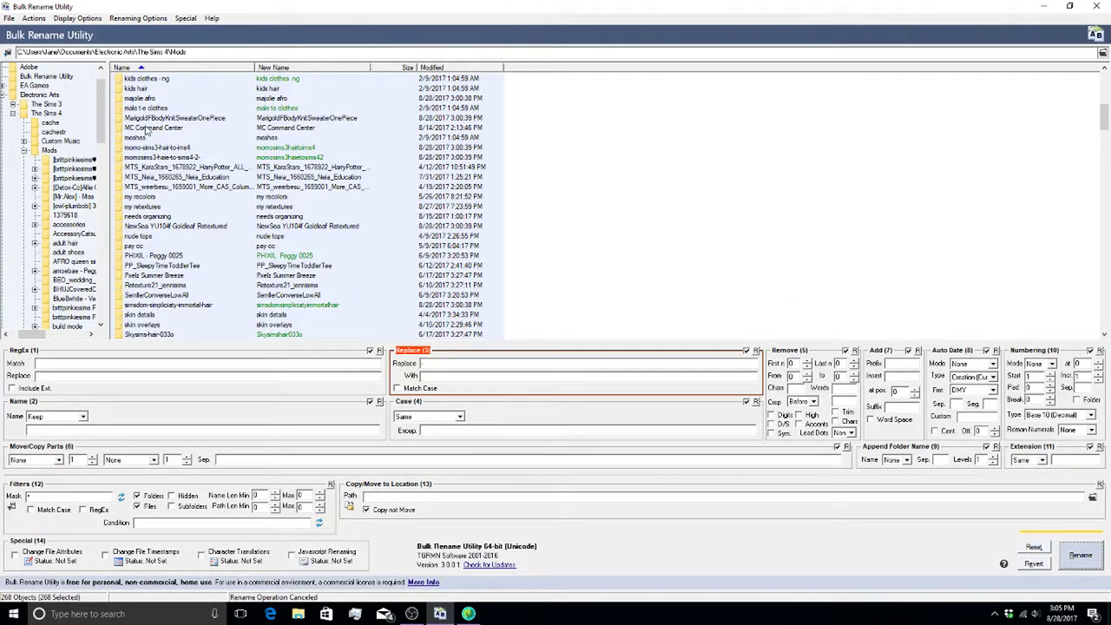
left_click(150, 128)
scroll(262, 184, "up", 3)
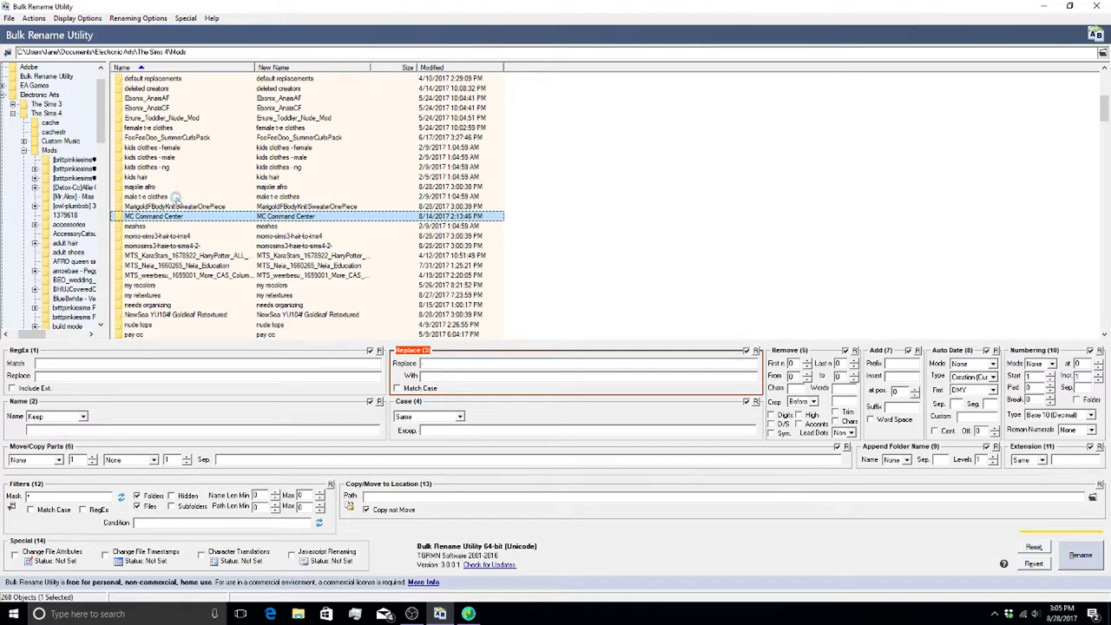
left_click(176, 197)
key("ctrl+a")
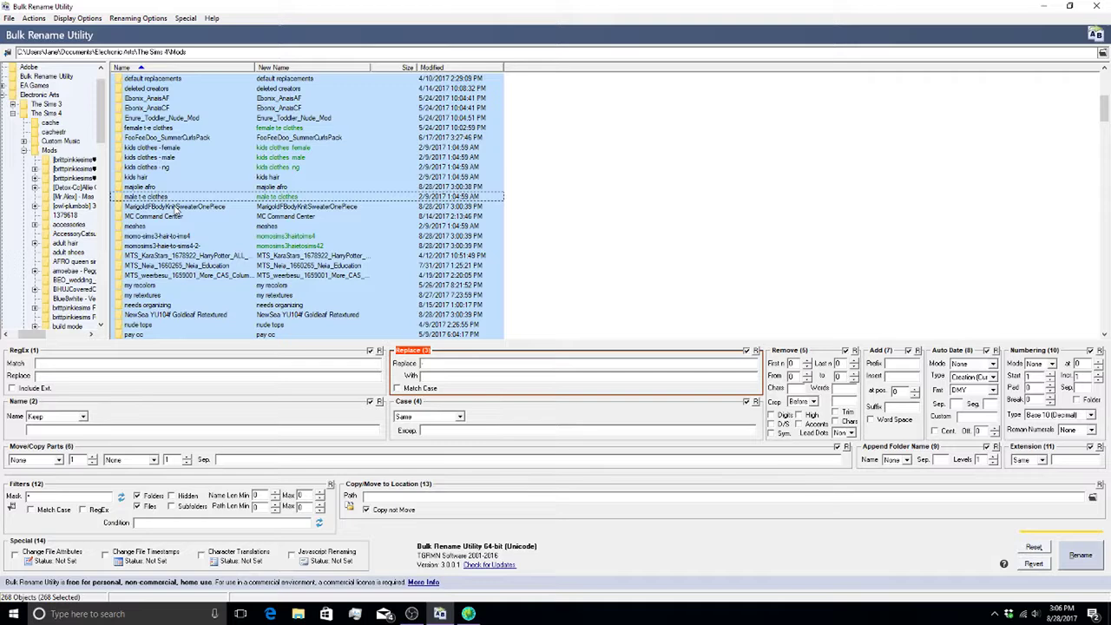
left_click(169, 217, "ctrl")
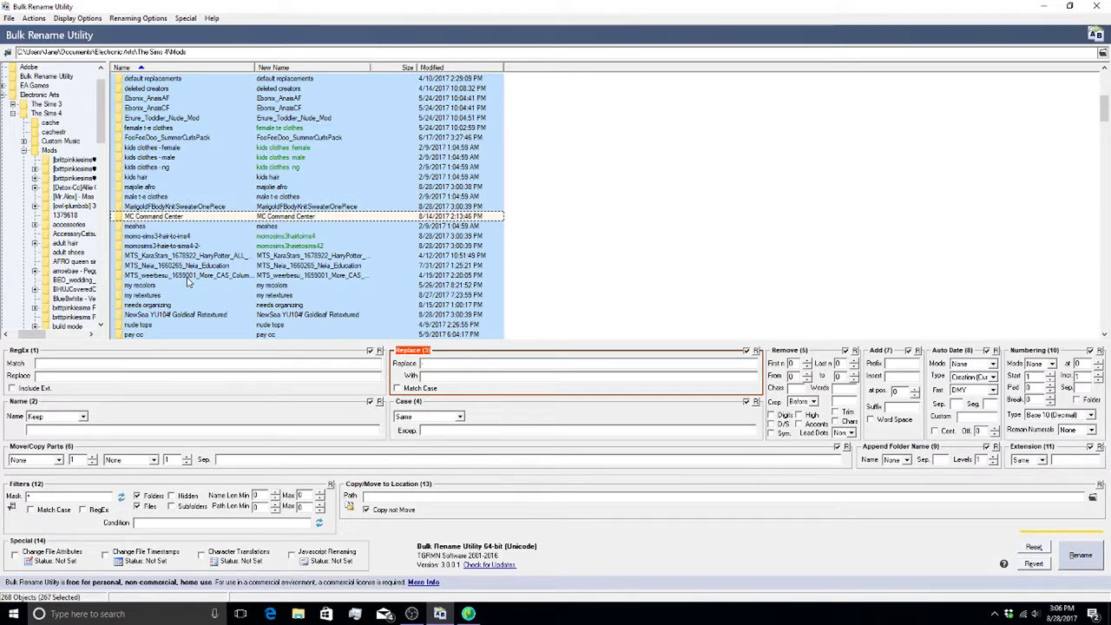
- Exclude the three folders whose names start with MTS_ from the rename selection
scroll(187, 281, "down", 4)
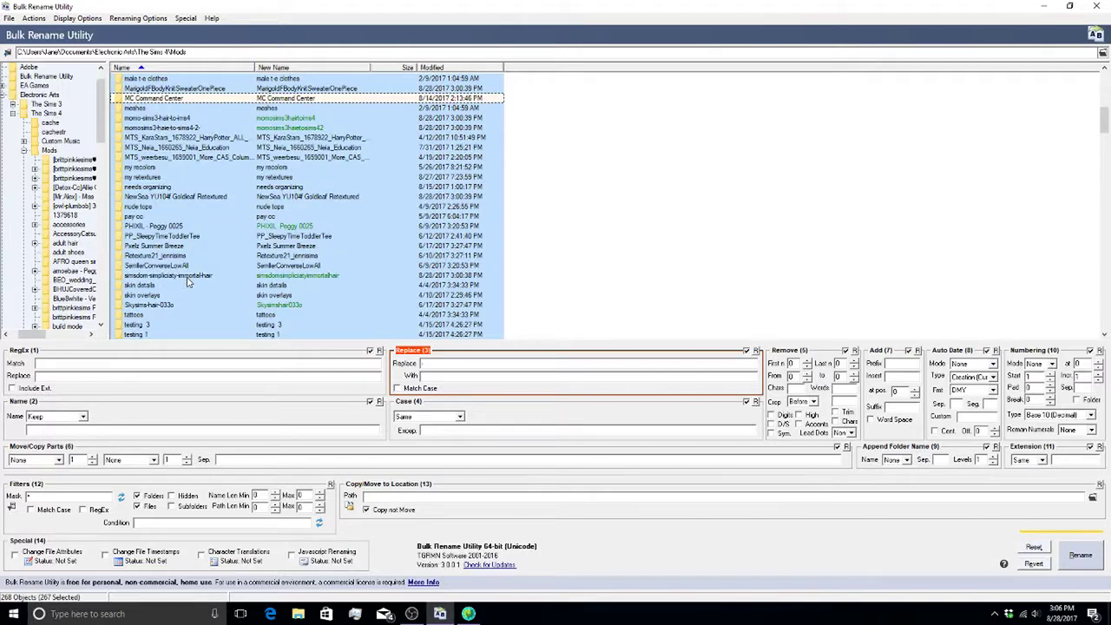
scroll(187, 281, "up", 3)
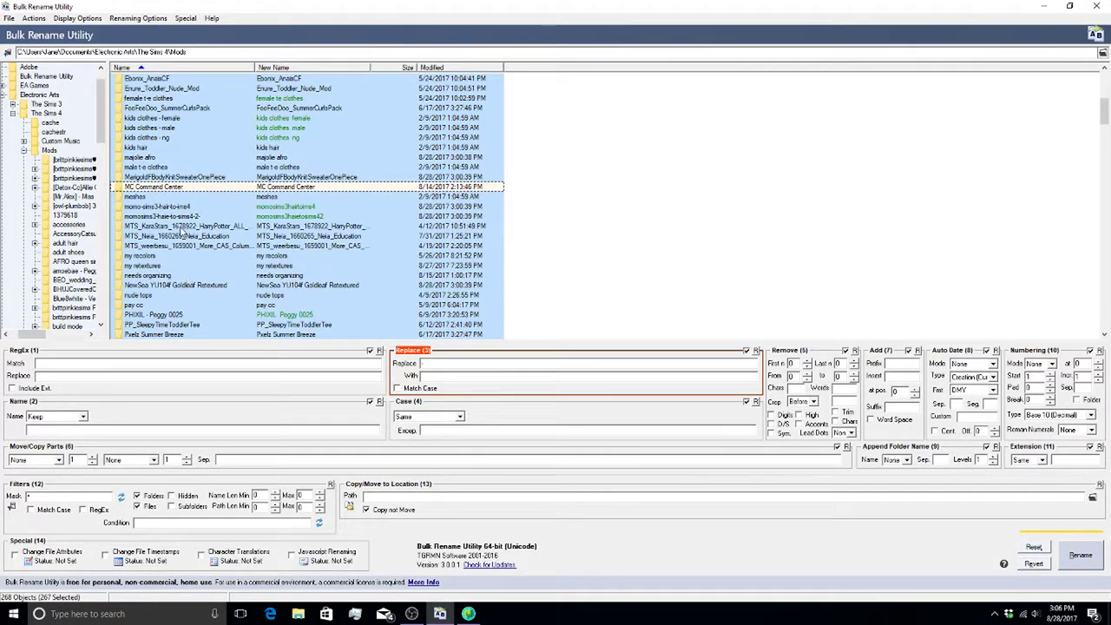
left_click(178, 227, "ctrl")
left_click(174, 237, "ctrl")
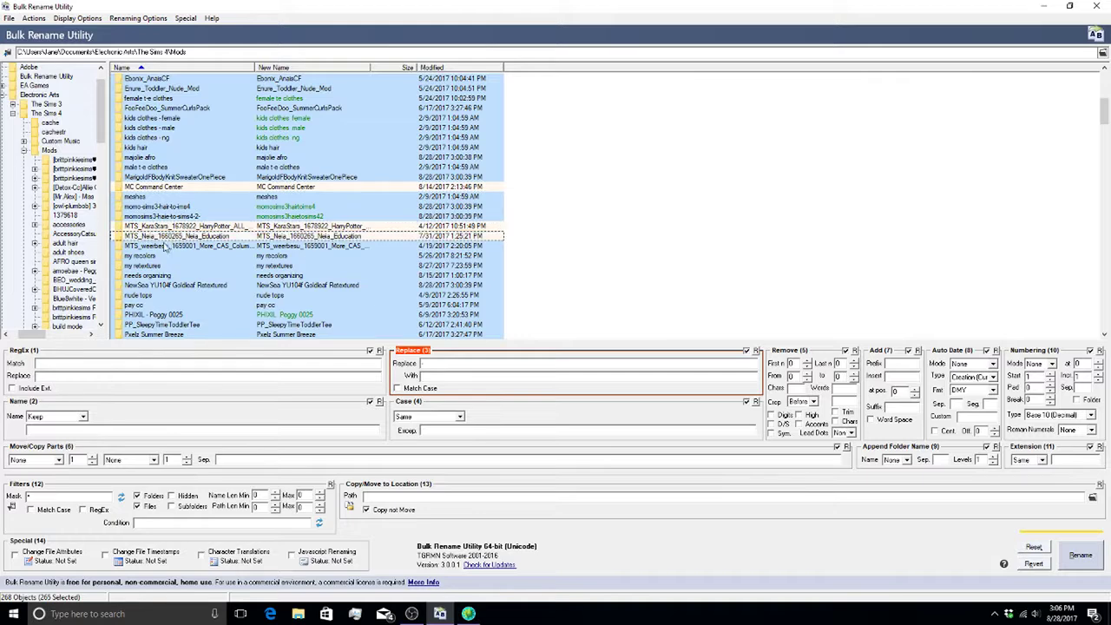
left_click(170, 247, "ctrl")
- Find Resource.cfg among the mod files and exclude it from the rename selection
scroll(162, 251, "down", 3)
scroll(161, 251, "down", 10)
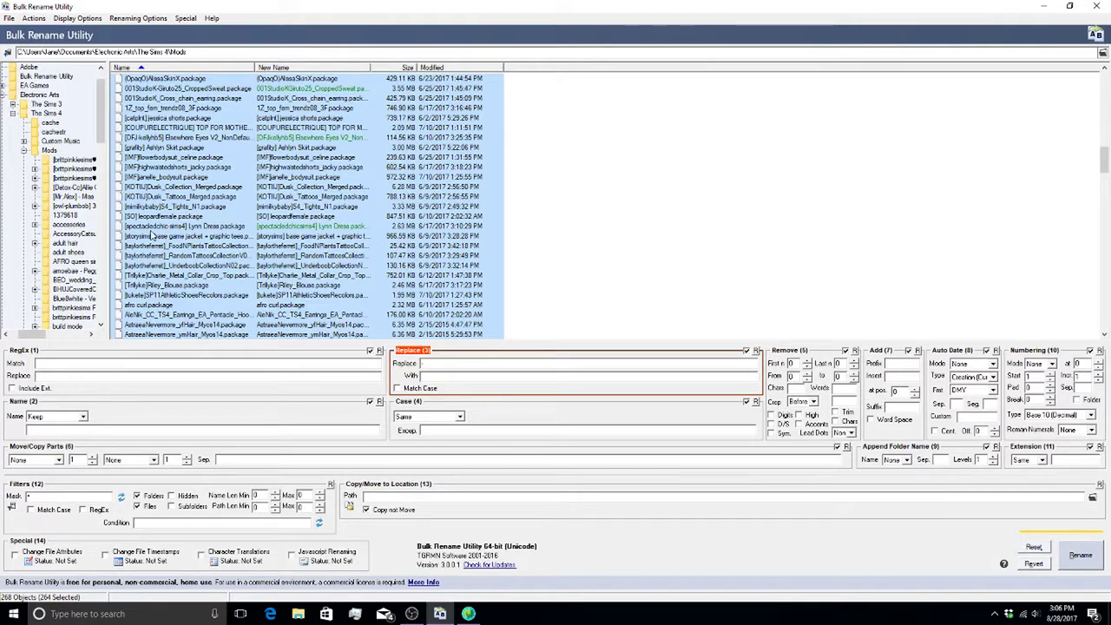
scroll(213, 264, "down", 15)
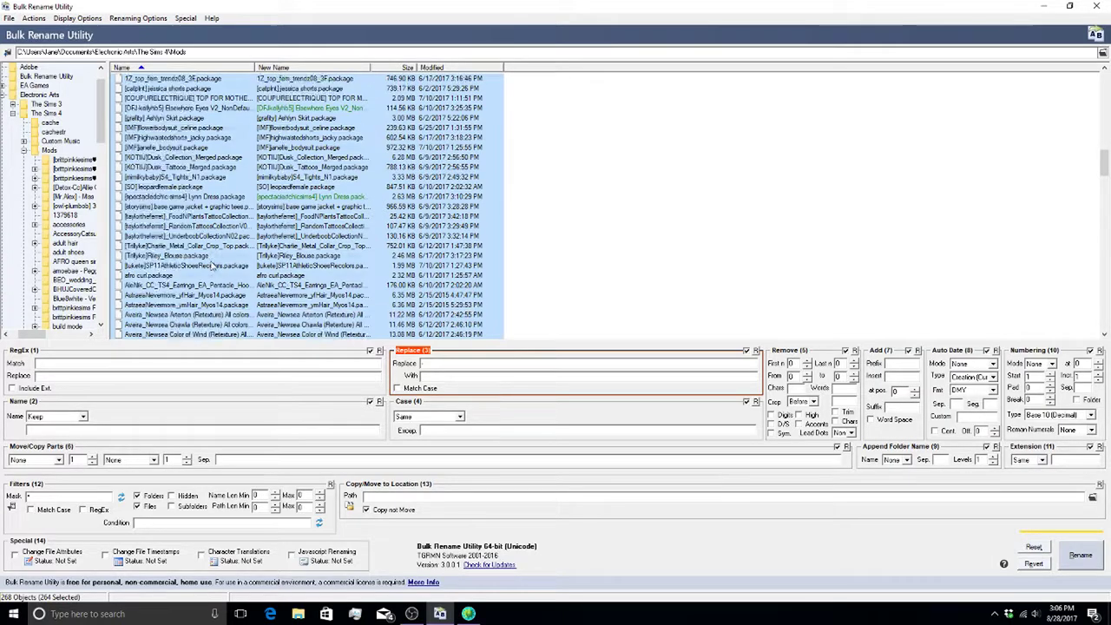
scroll(213, 265, "down", 9)
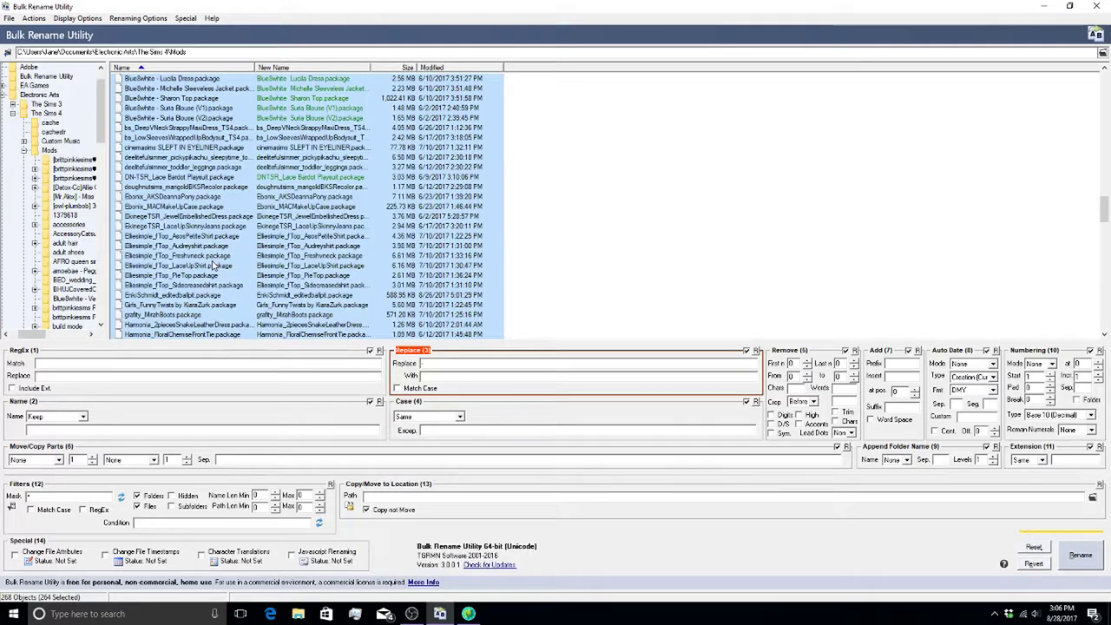
scroll(212, 265, "down", 10)
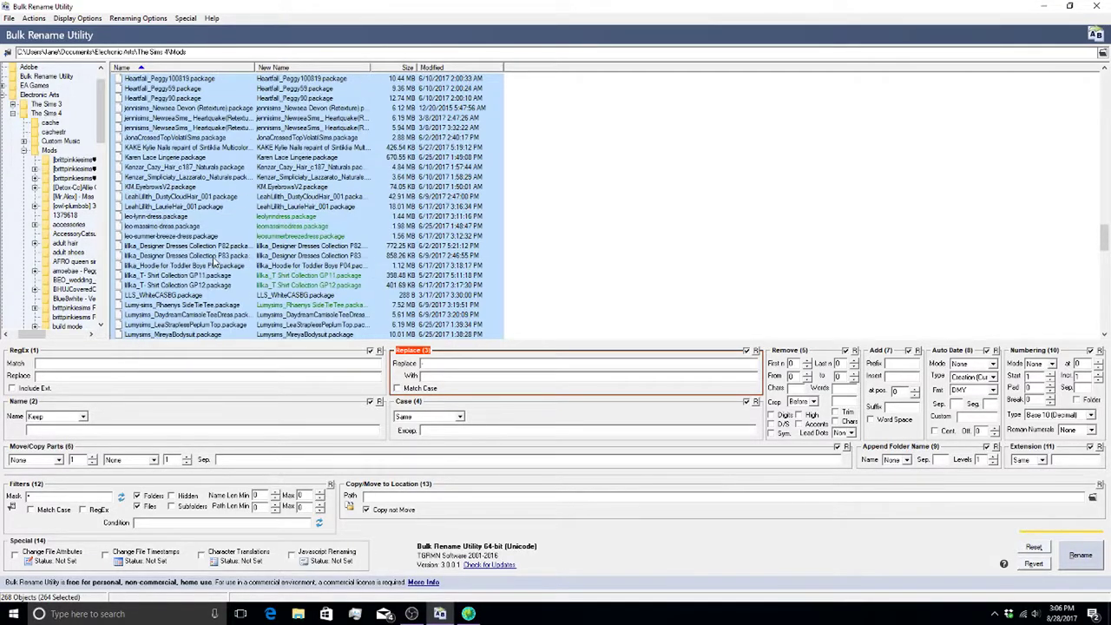
scroll(213, 269, "down", 8)
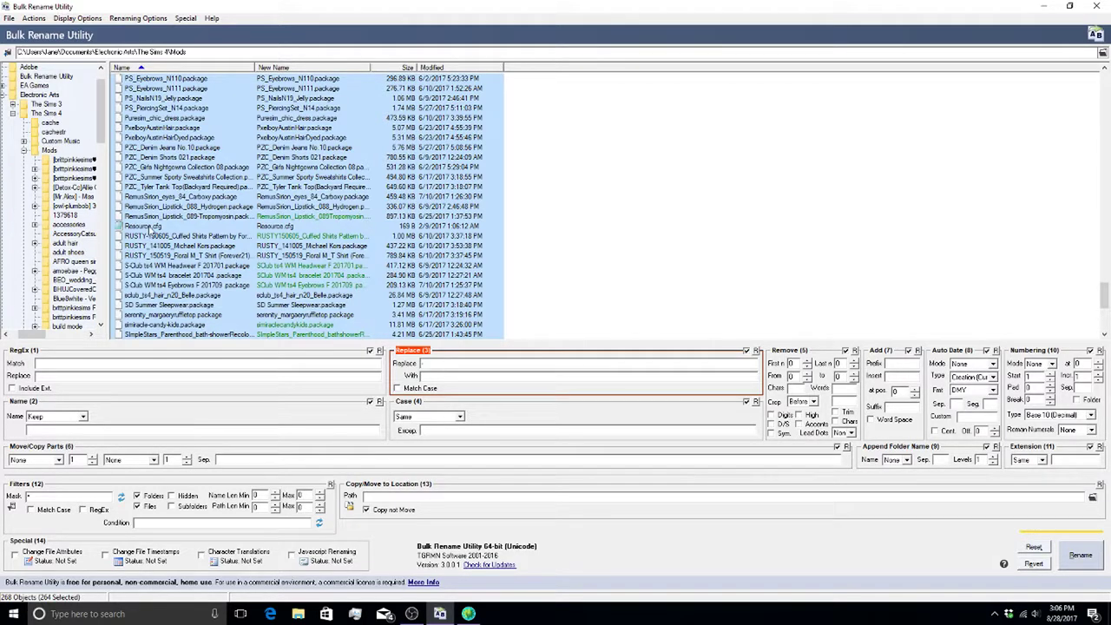
left_click(149, 228, "ctrl")
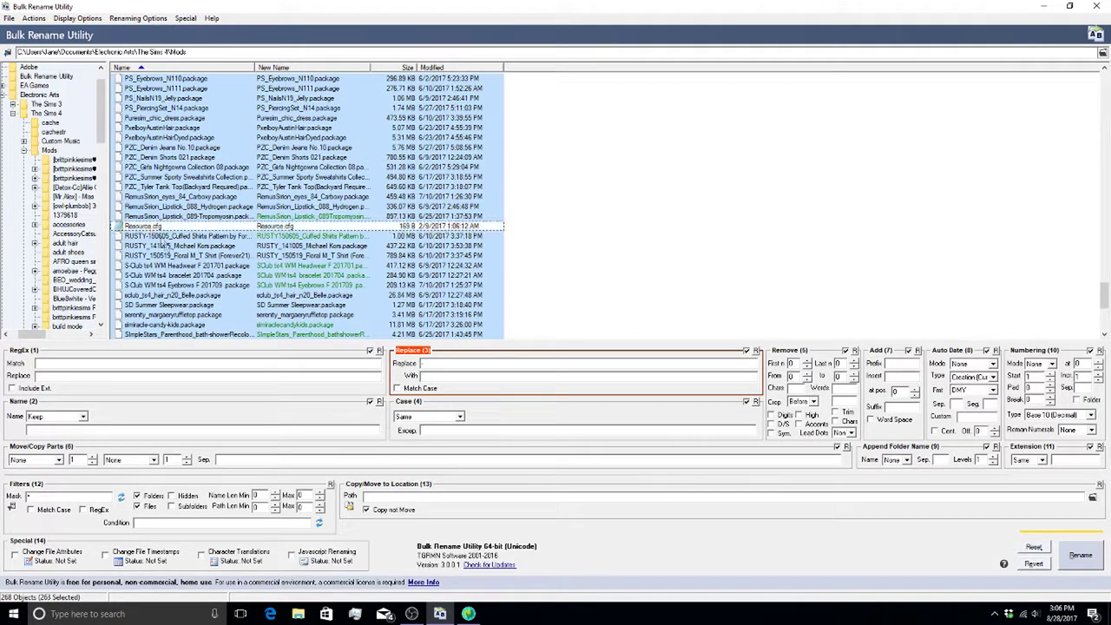
- Review the remaining selection and try to strip the hyphens from all selected names, ignoring the error for the Baby Shower Stuff - Merged folder
scroll(165, 247, "down", 7)
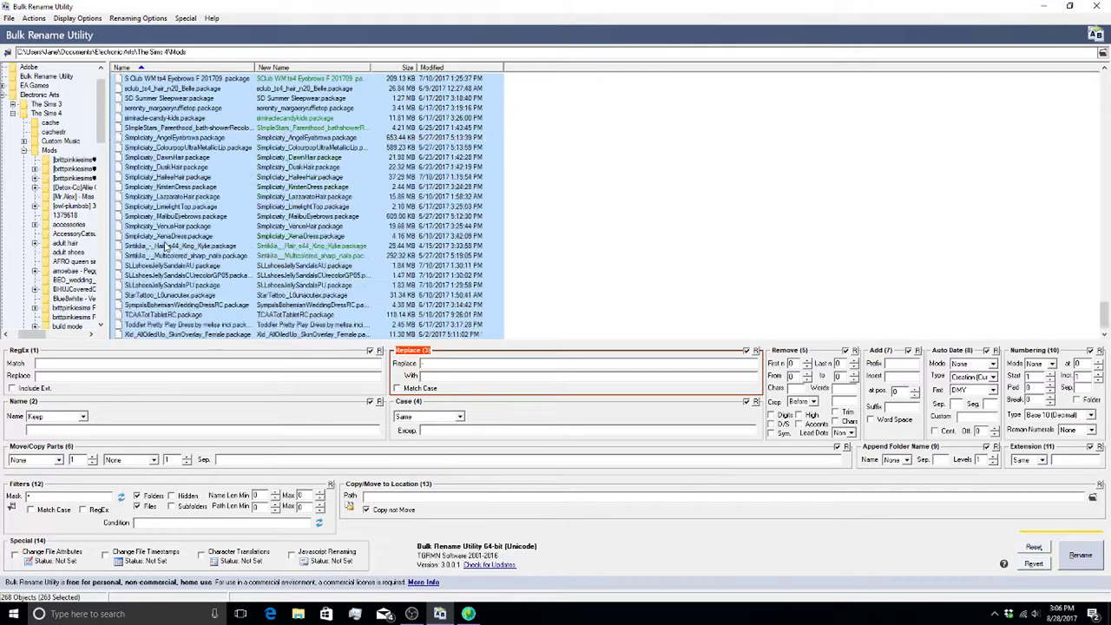
scroll(167, 246, "down", 20)
scroll(178, 236, "up", 20)
scroll(178, 240, "down", 2)
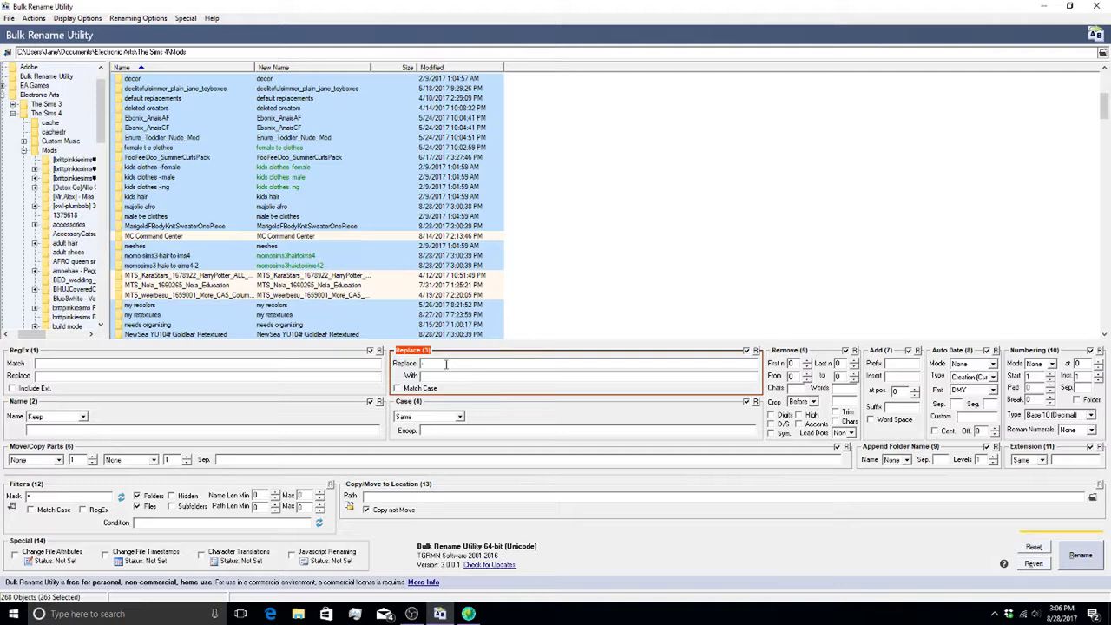
left_click(444, 365)
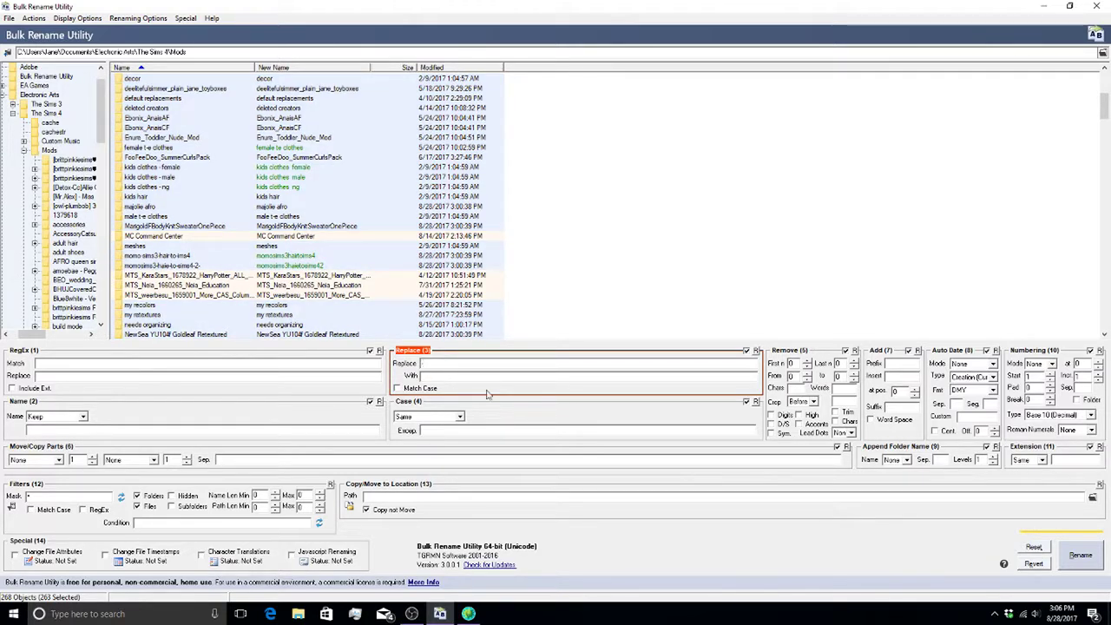
left_click(1078, 553)
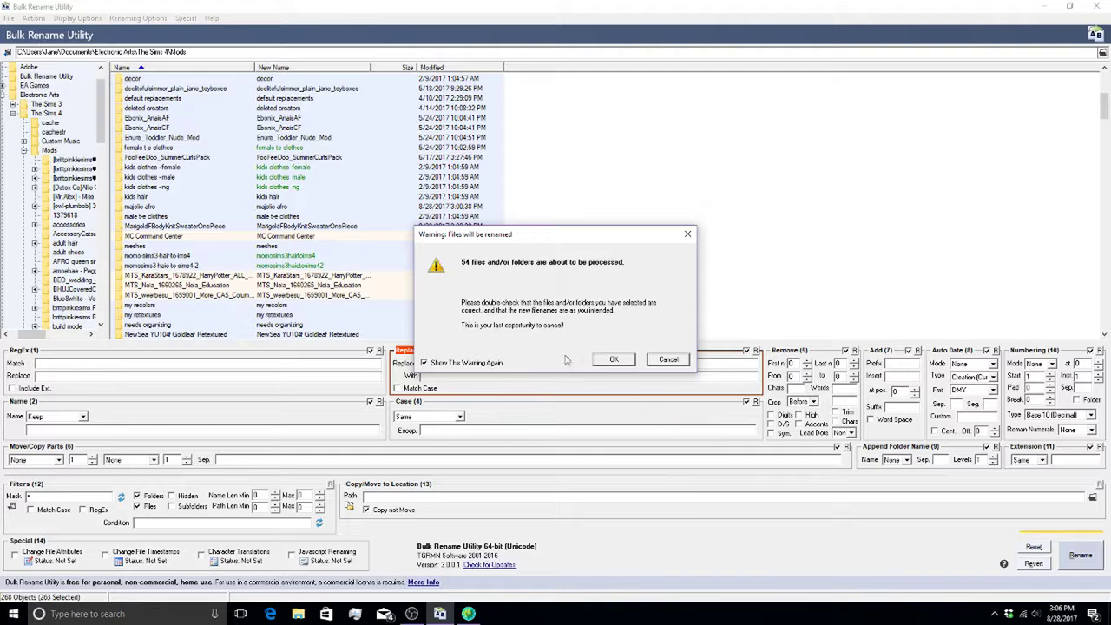
left_click(614, 360)
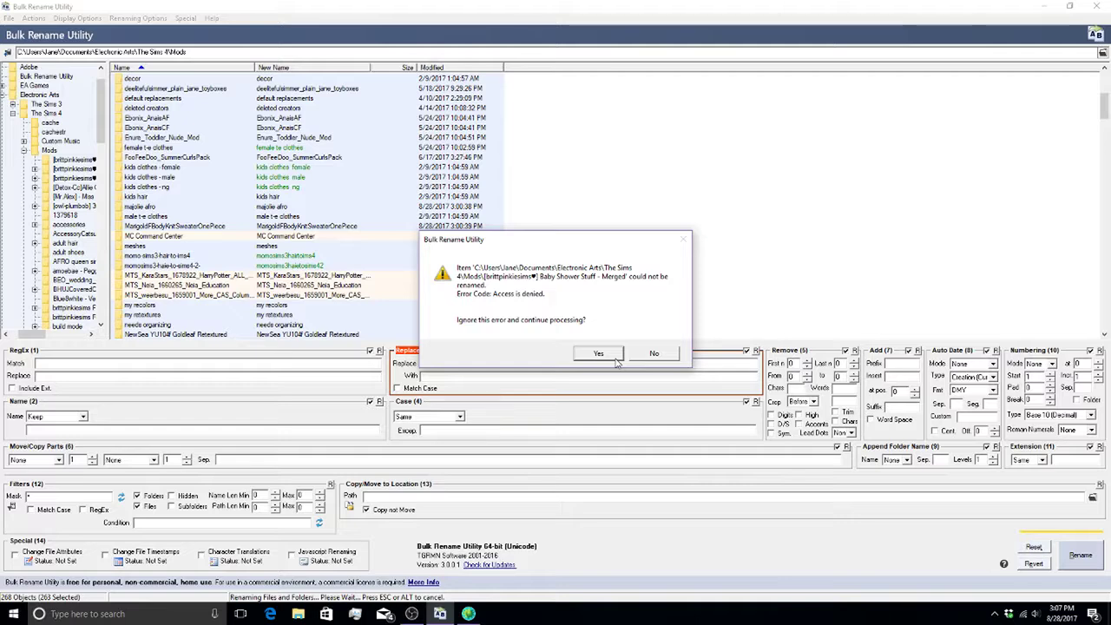
left_click(611, 356)
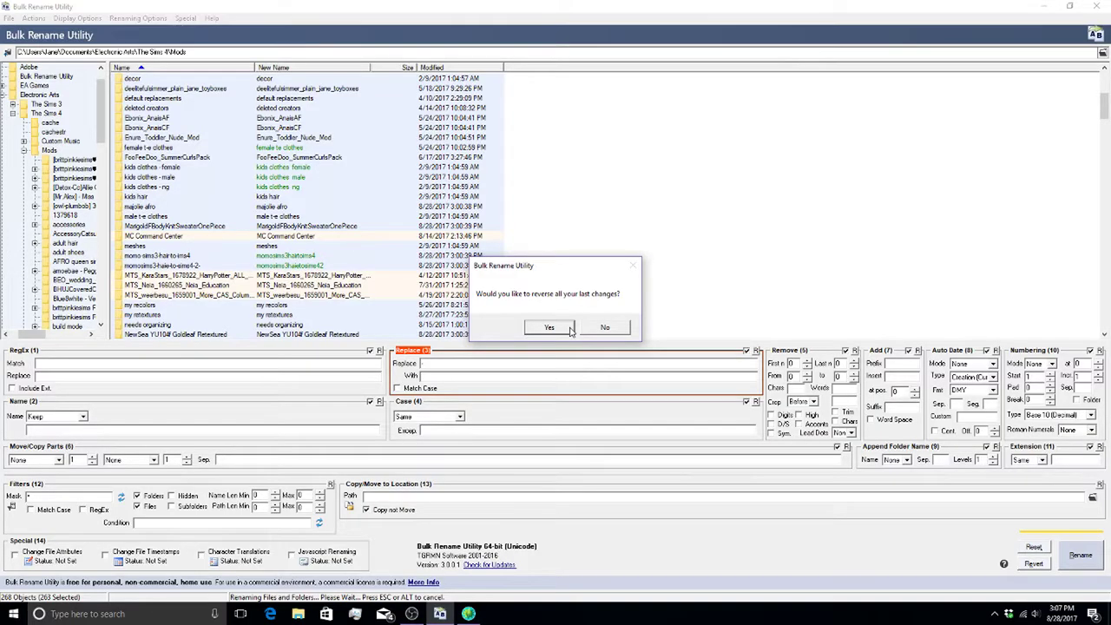
- Reverse all changes made by the last bulk rename and check the names in the Mods list
left_click(554, 327)
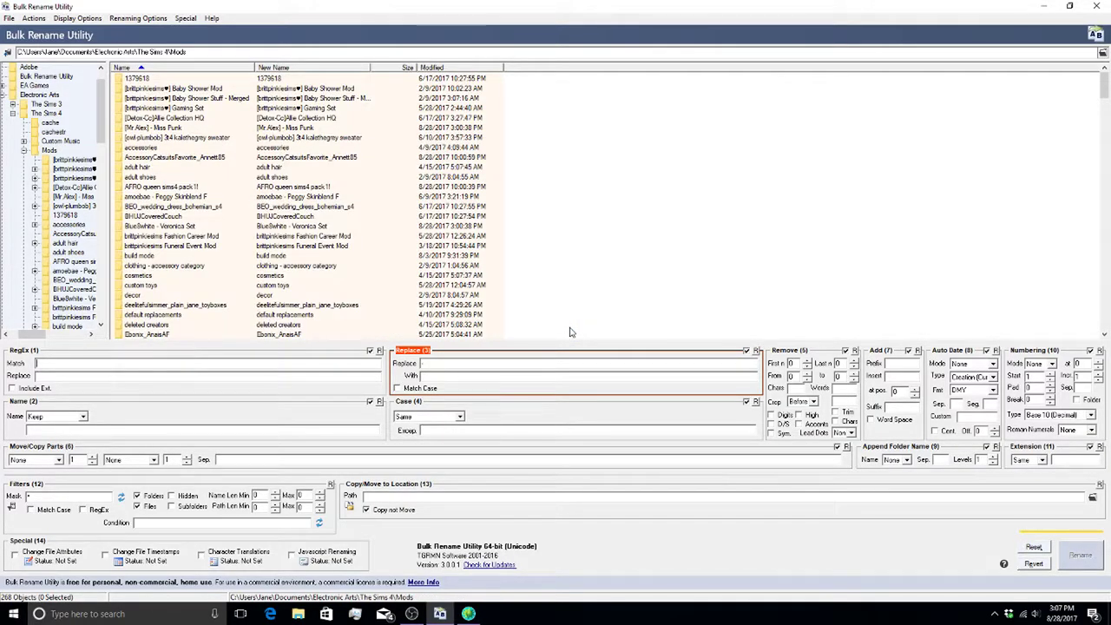
scroll(174, 208, "down", 6)
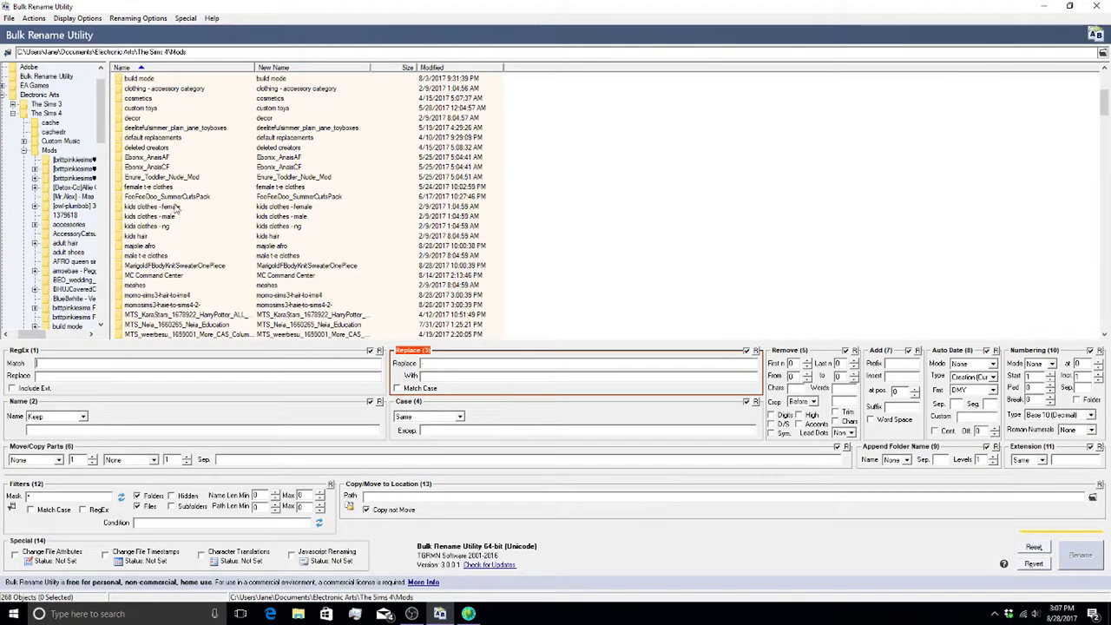
scroll(177, 210, "down", 15)
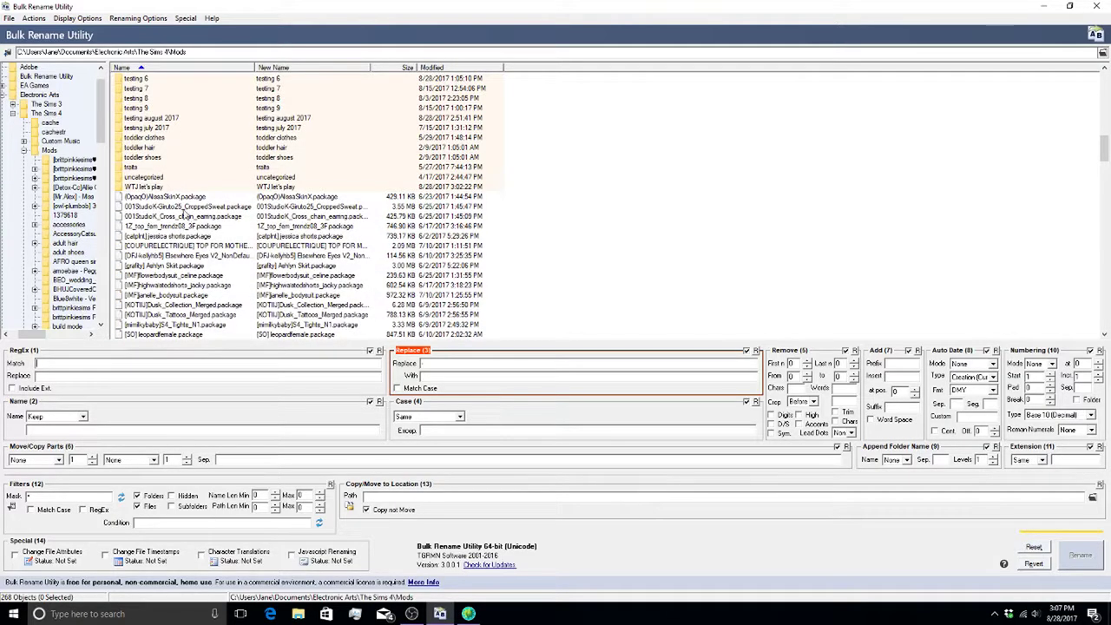
- Remove the underscore from the name of the 001StudioK-Giruto25_CroppedSweat.package file by replacing it with nothing, and apply the rename
left_click(185, 208)
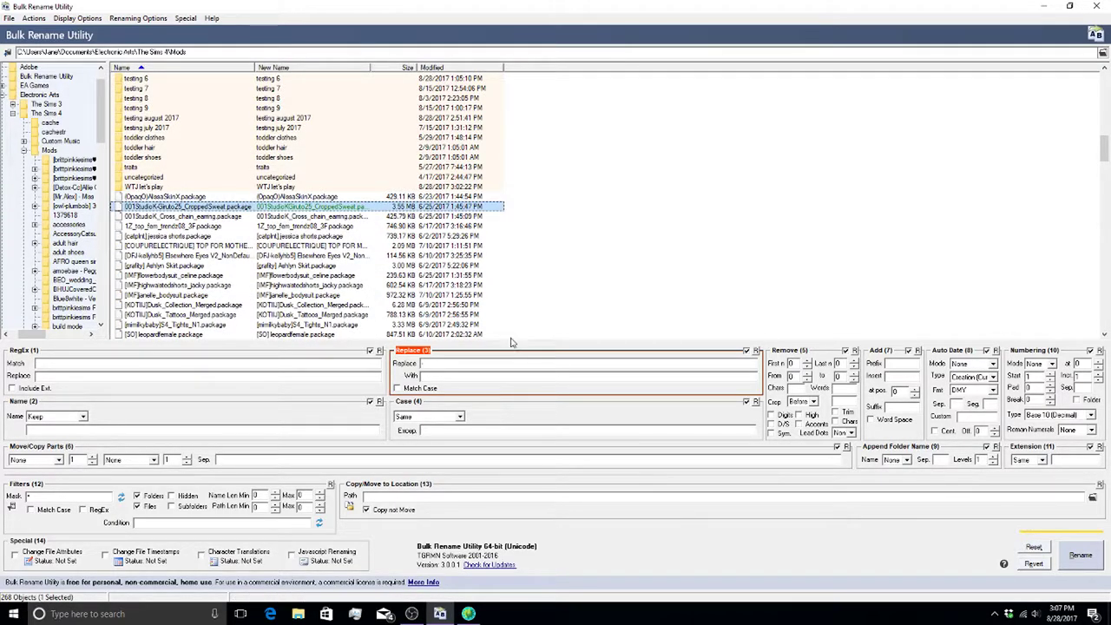
left_click(480, 362)
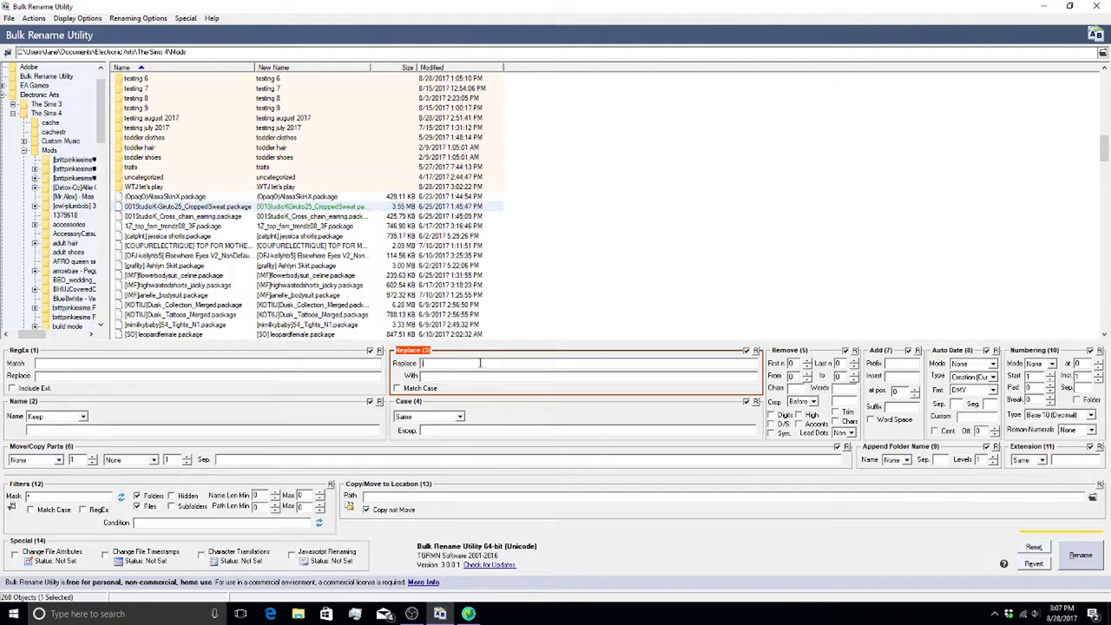
key("BackSpace")
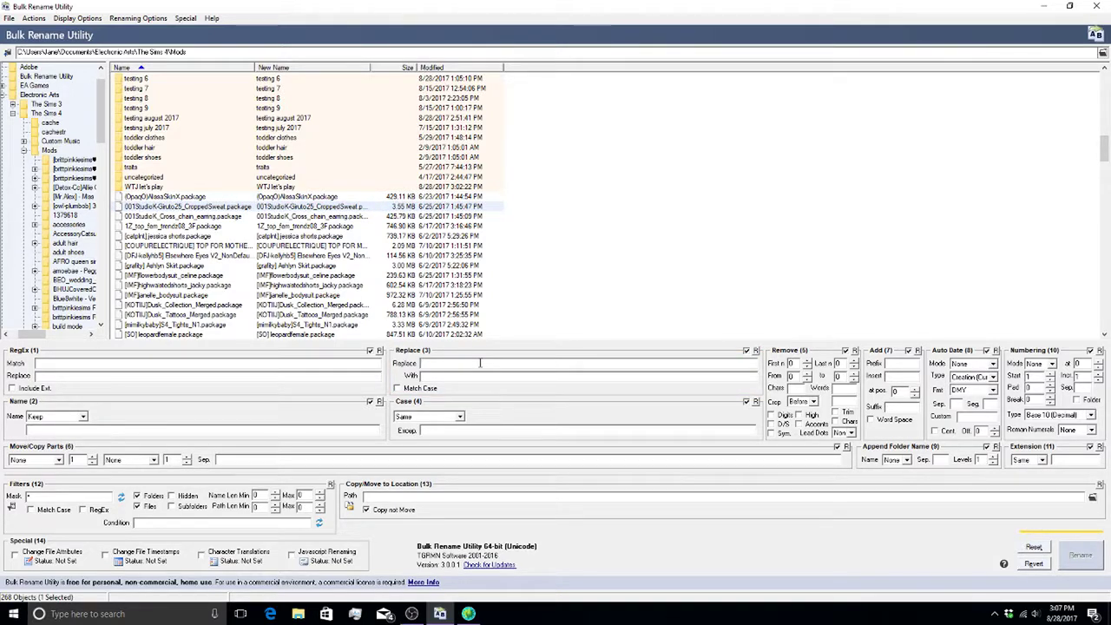
left_click(480, 362)
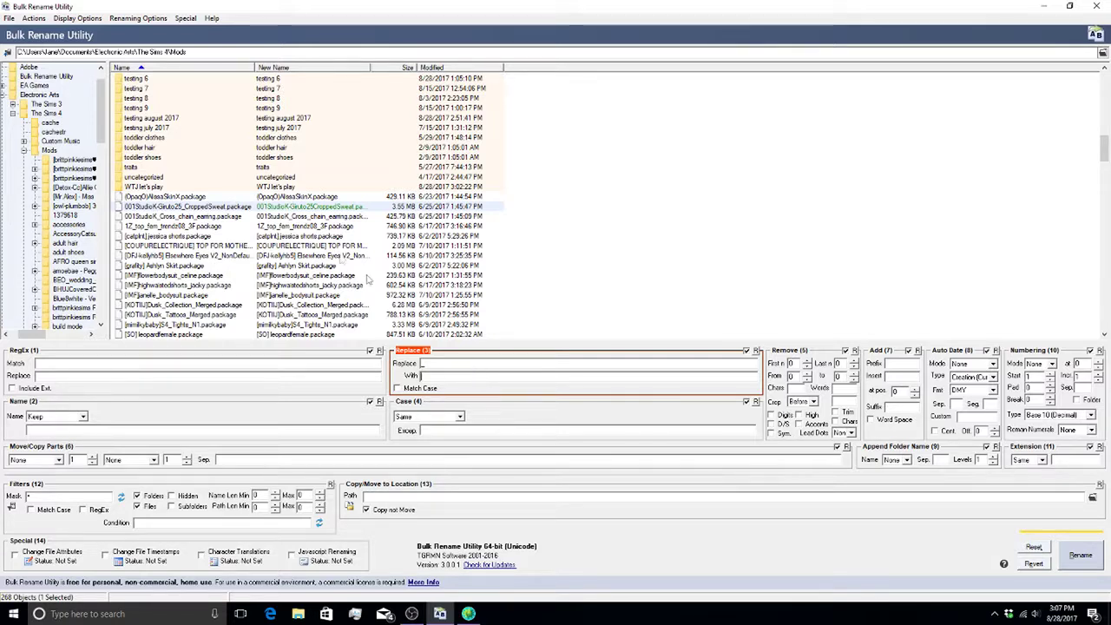
left_click(1097, 563)
left_click(614, 359)
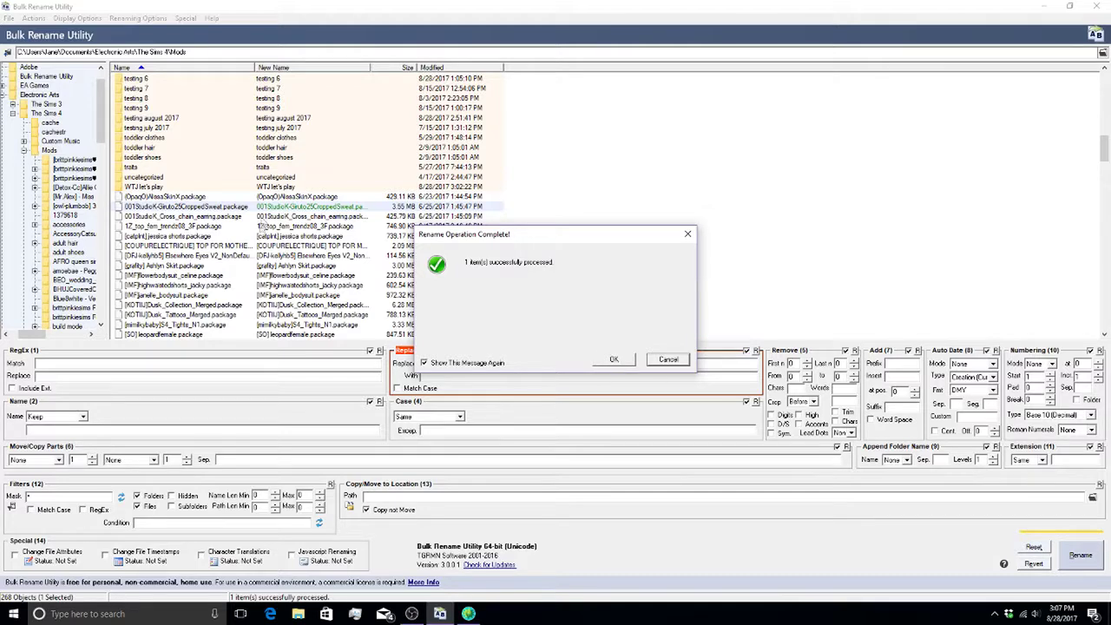
left_click(613, 360)
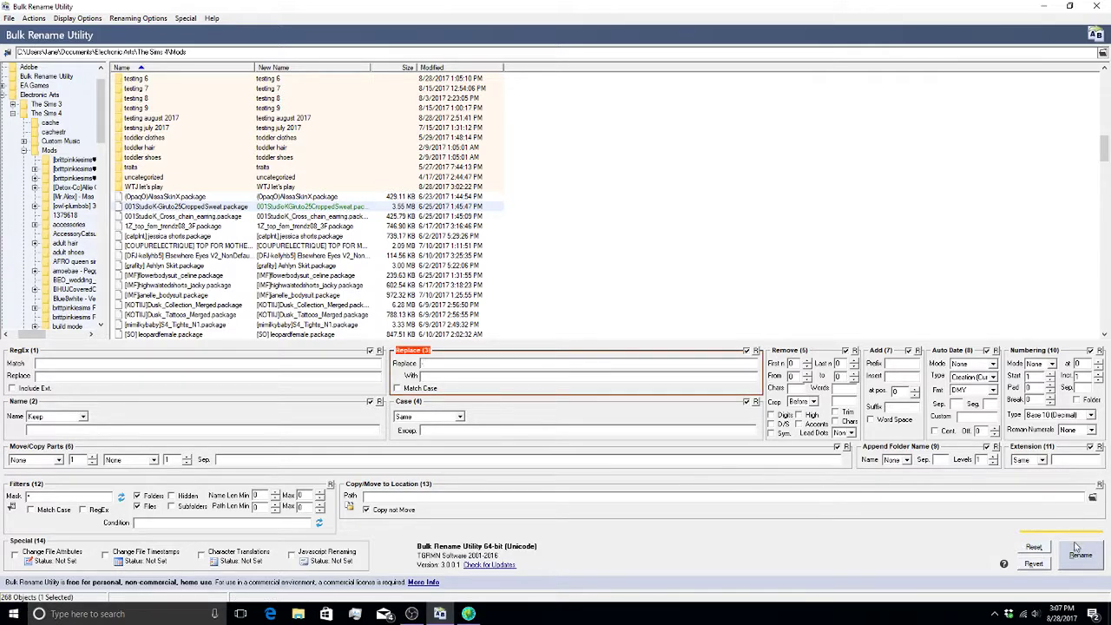
- Strip the hyphen from the same cropped sweater package's file name and apply the rename
left_click(1080, 557)
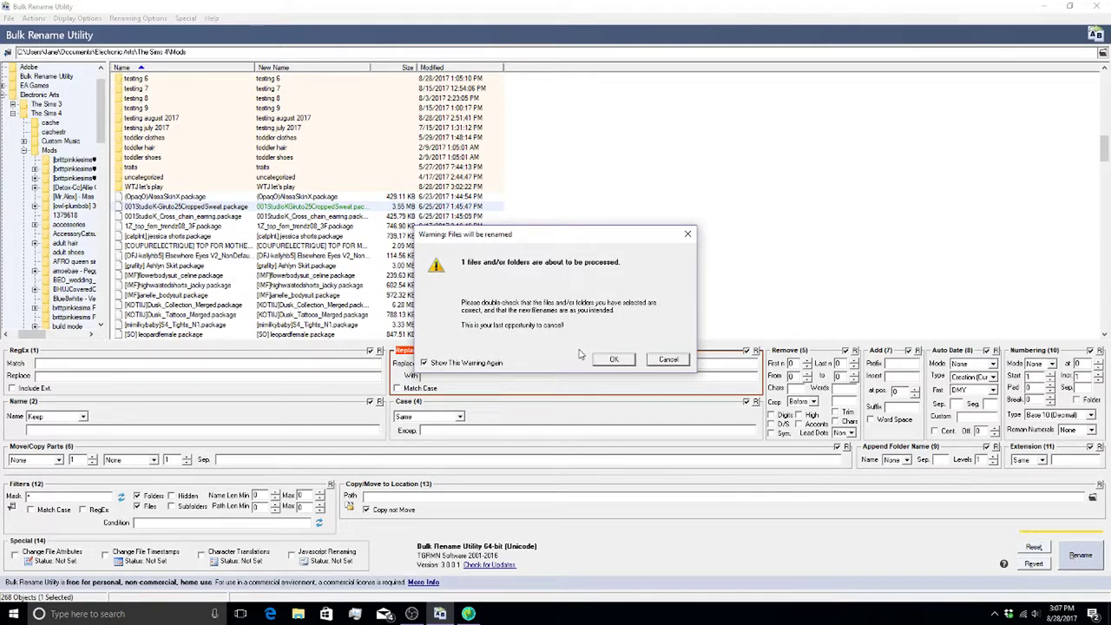
left_click(607, 361)
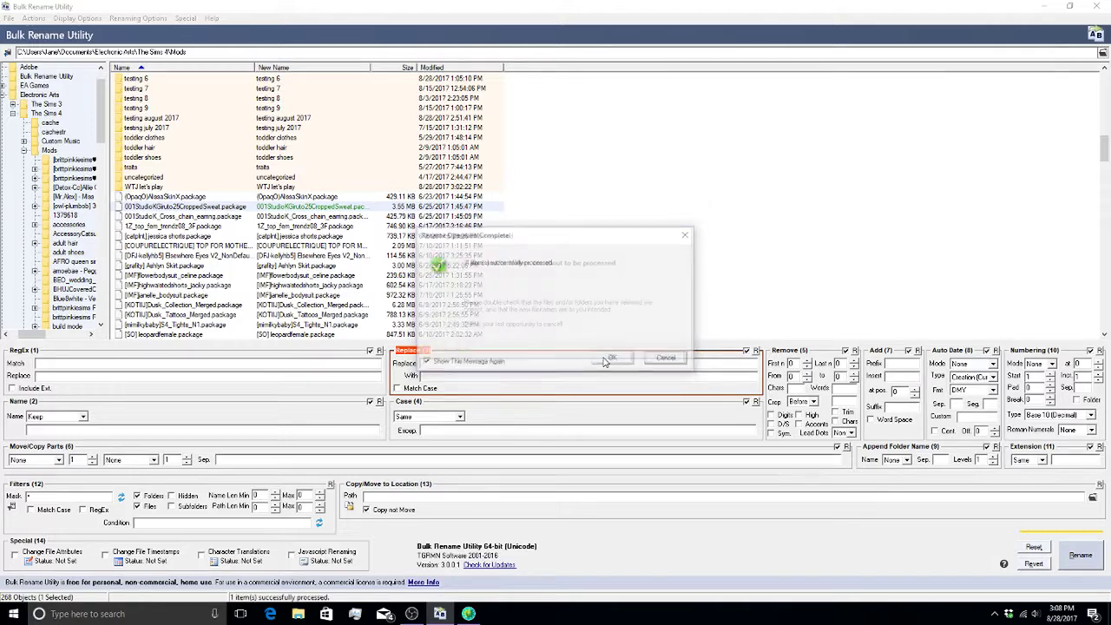
left_click(618, 361)
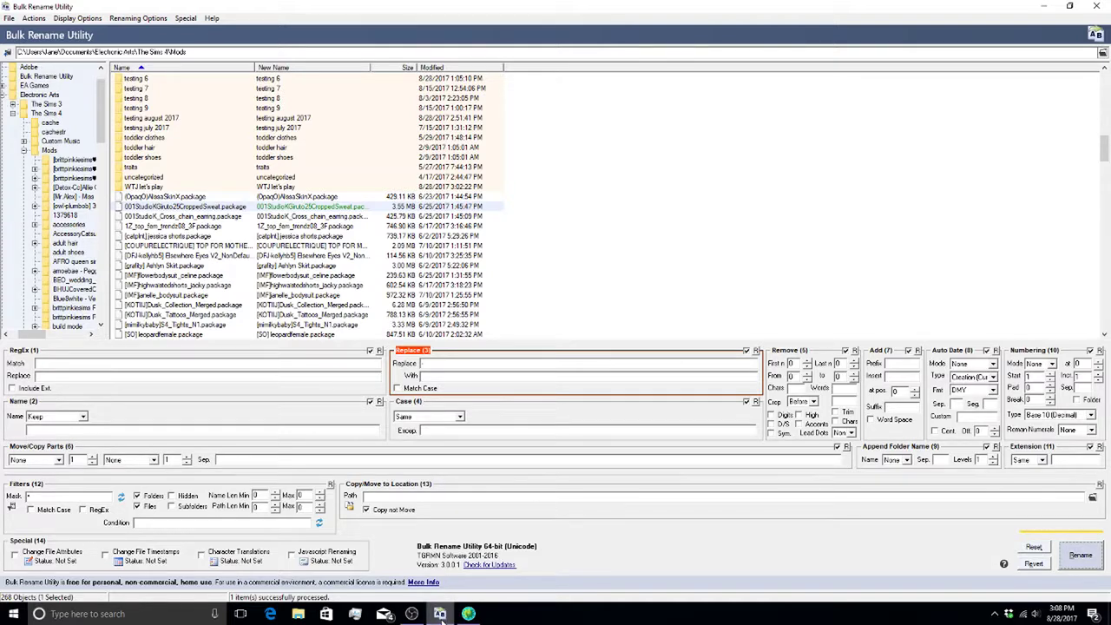
mouse_move(441, 616)
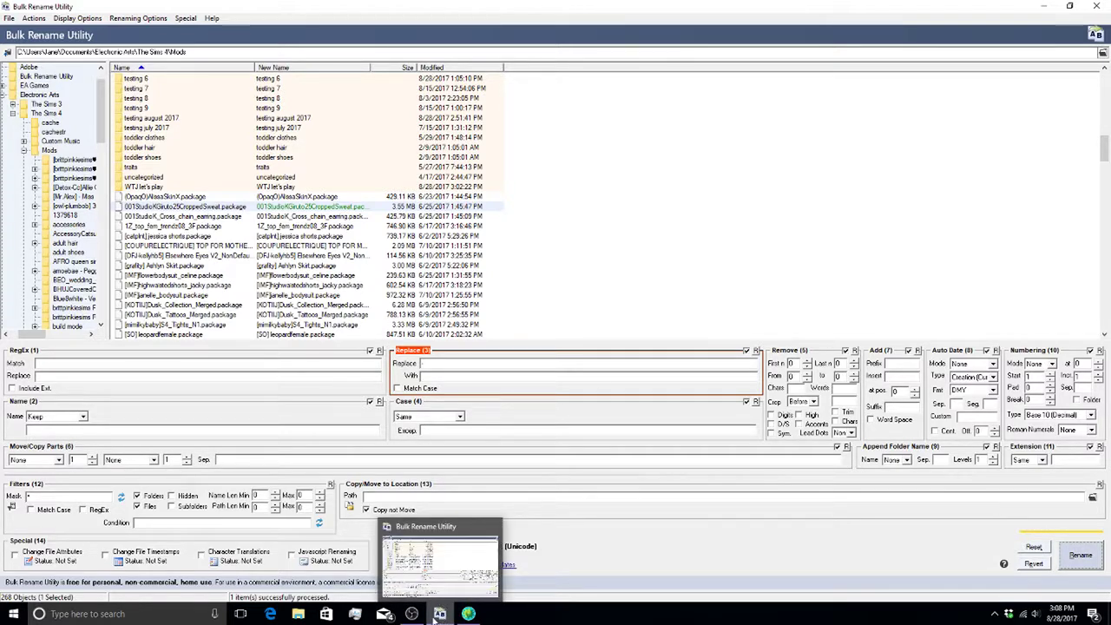
left_click(440, 614)
left_click(440, 614)
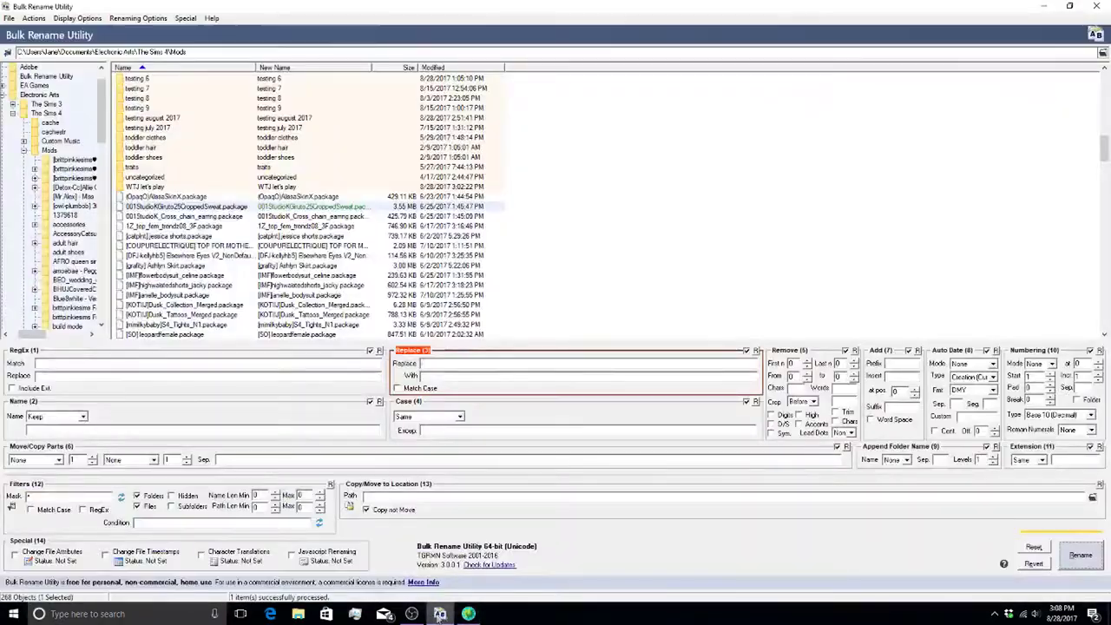
left_click(469, 614)
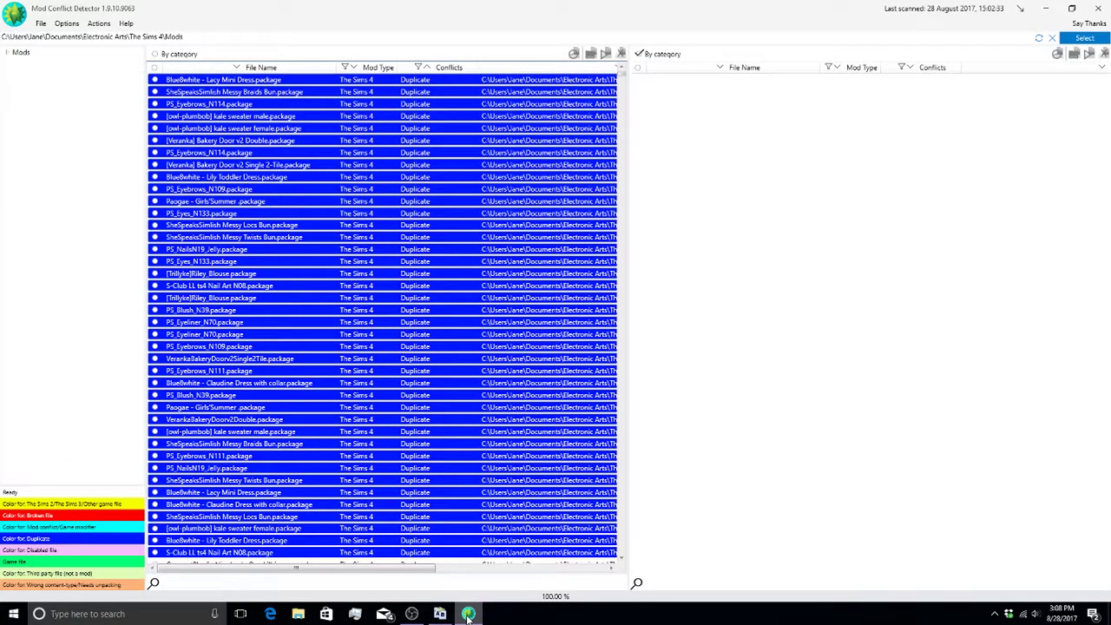
left_click(412, 615)
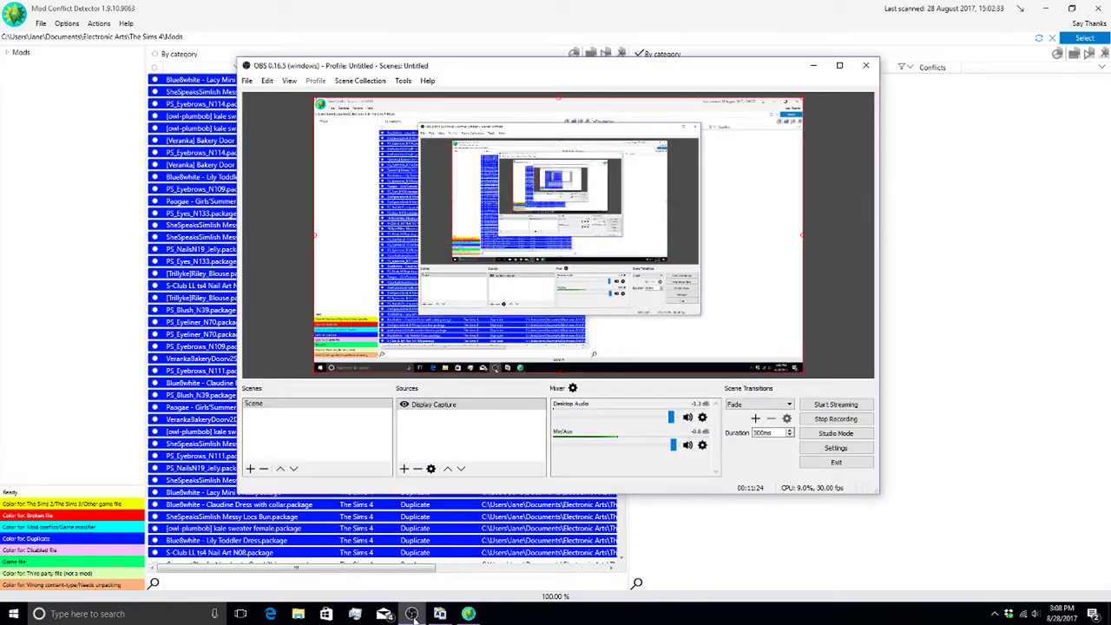
left_click(440, 615)
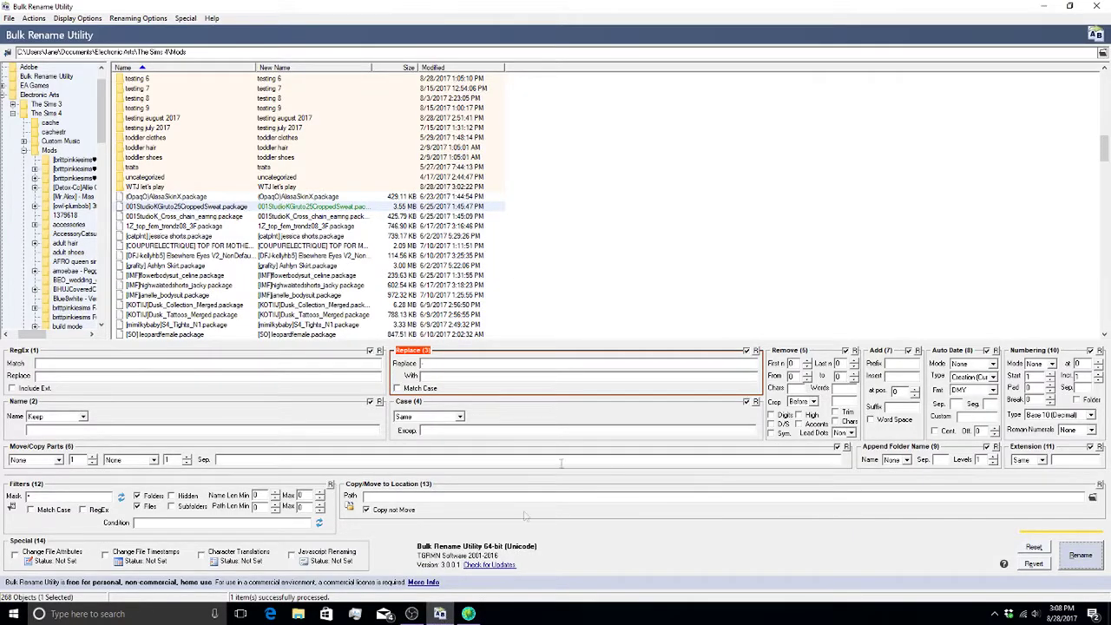
- Set the replacement to swap spaces for nothing and apply it to the [catplnt] jessica shorts.package file
key("BackSpace")
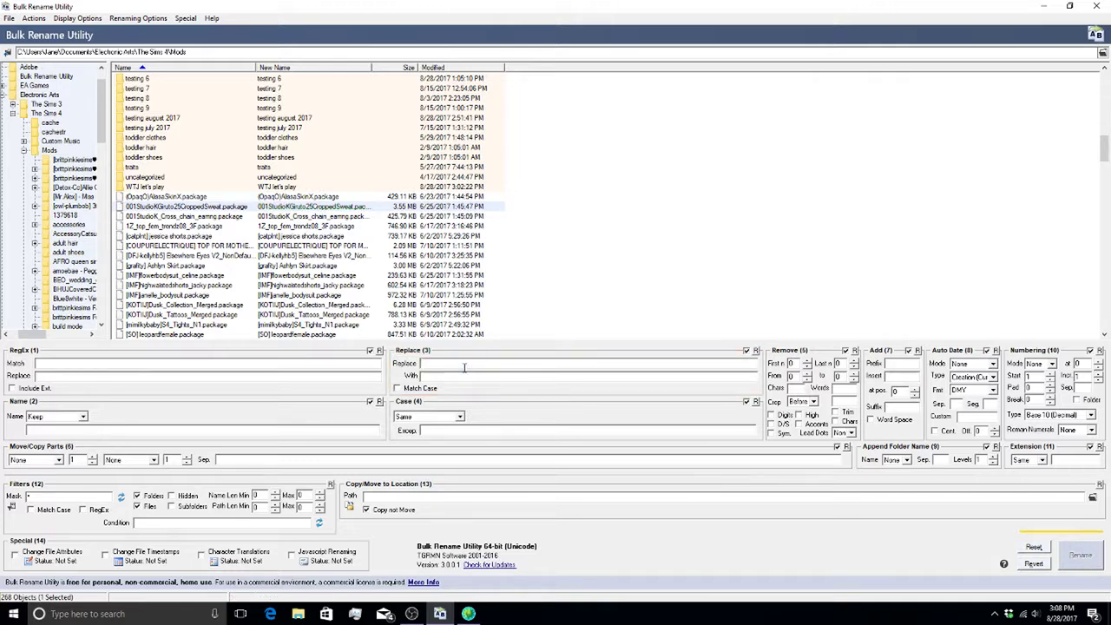
left_click(464, 367)
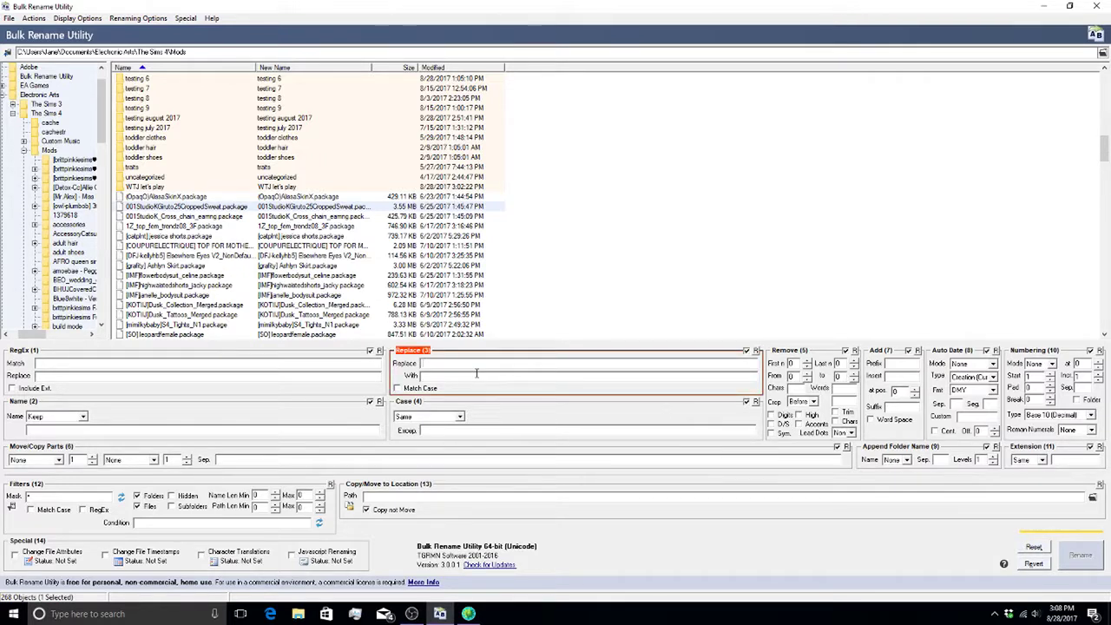
left_click(176, 197)
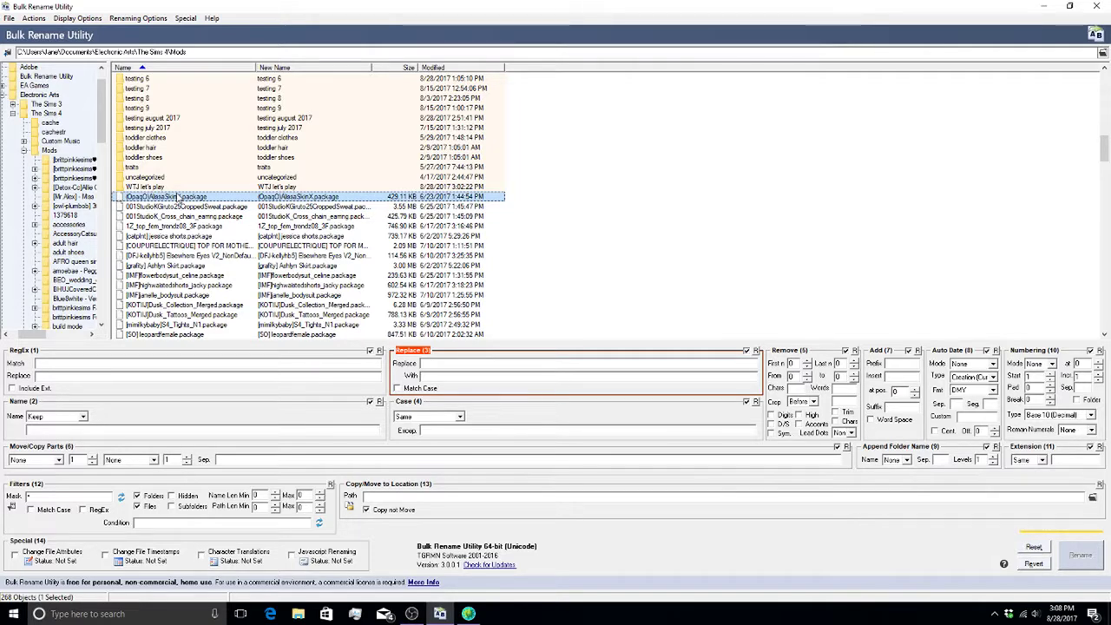
left_click(184, 227)
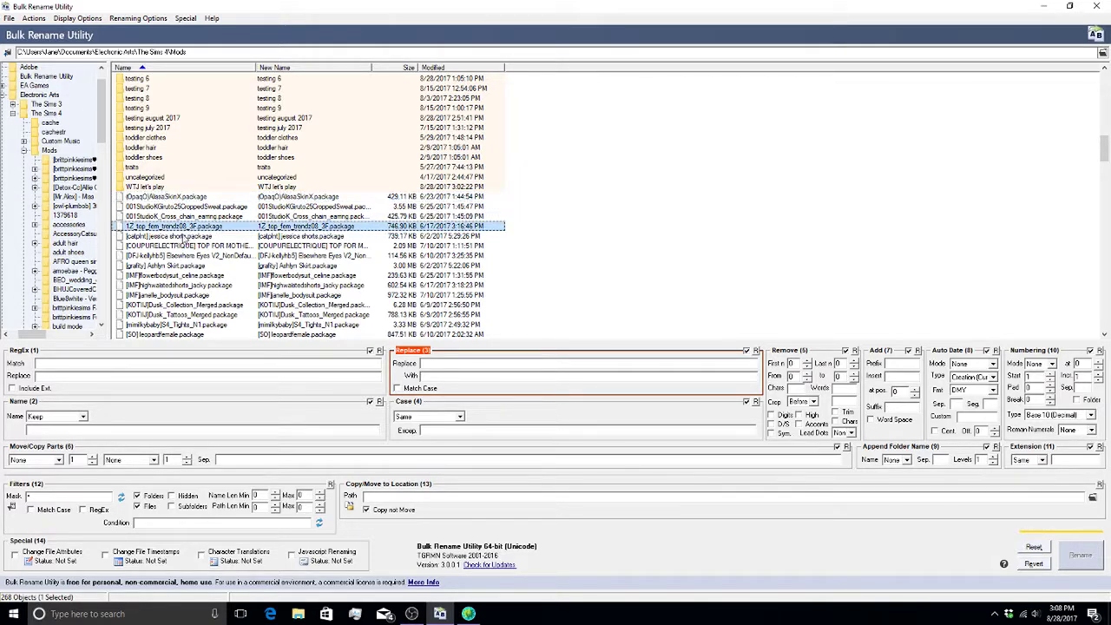
left_click(182, 239)
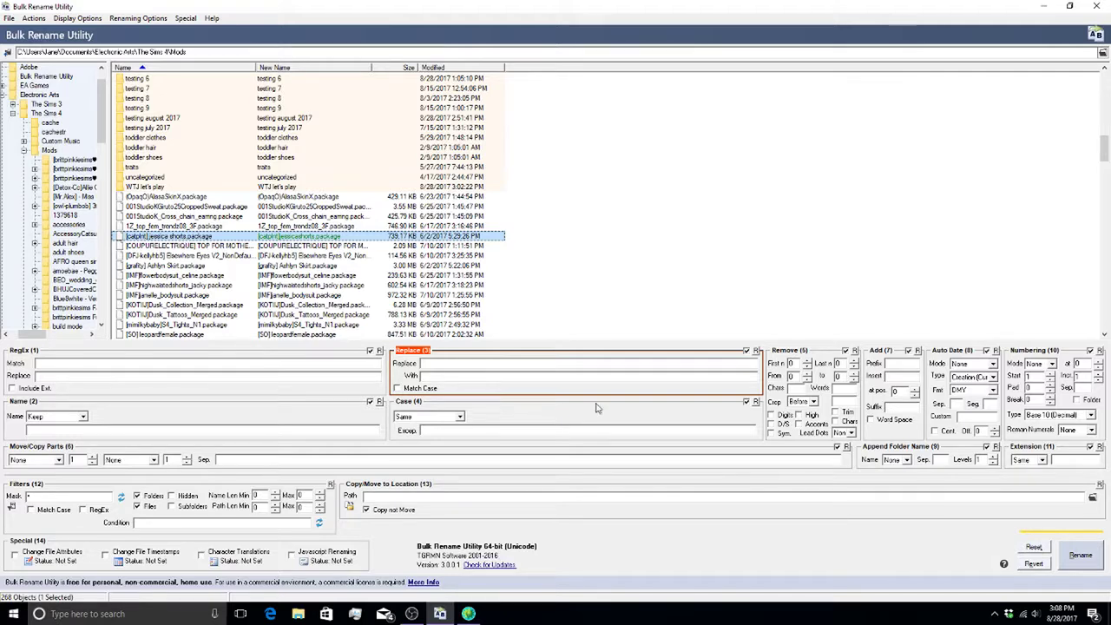
left_click(1080, 555)
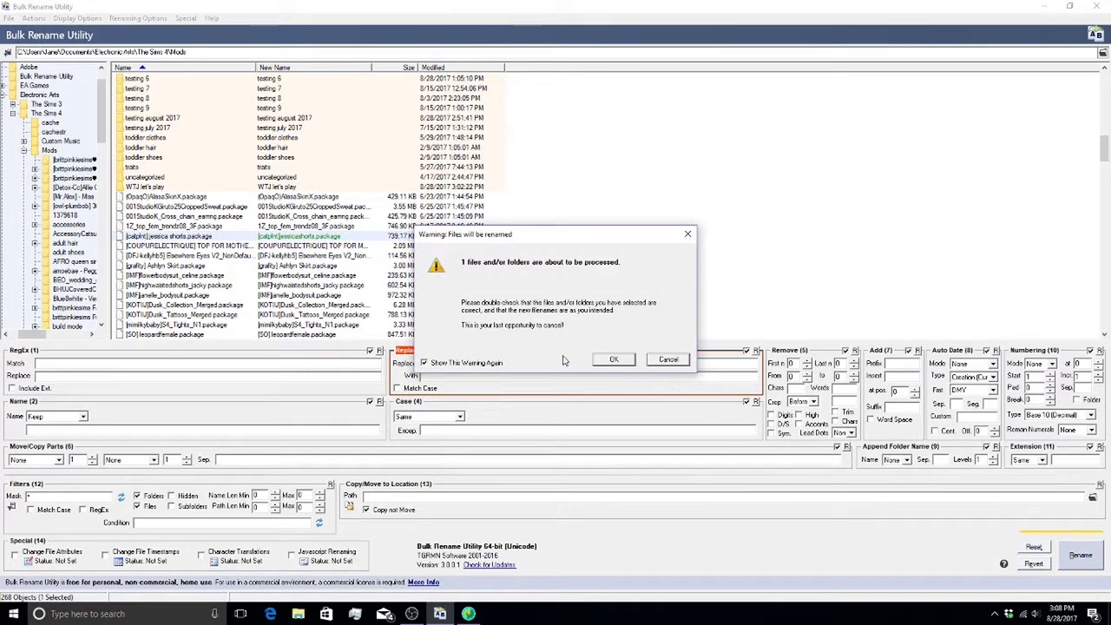
left_click(629, 365)
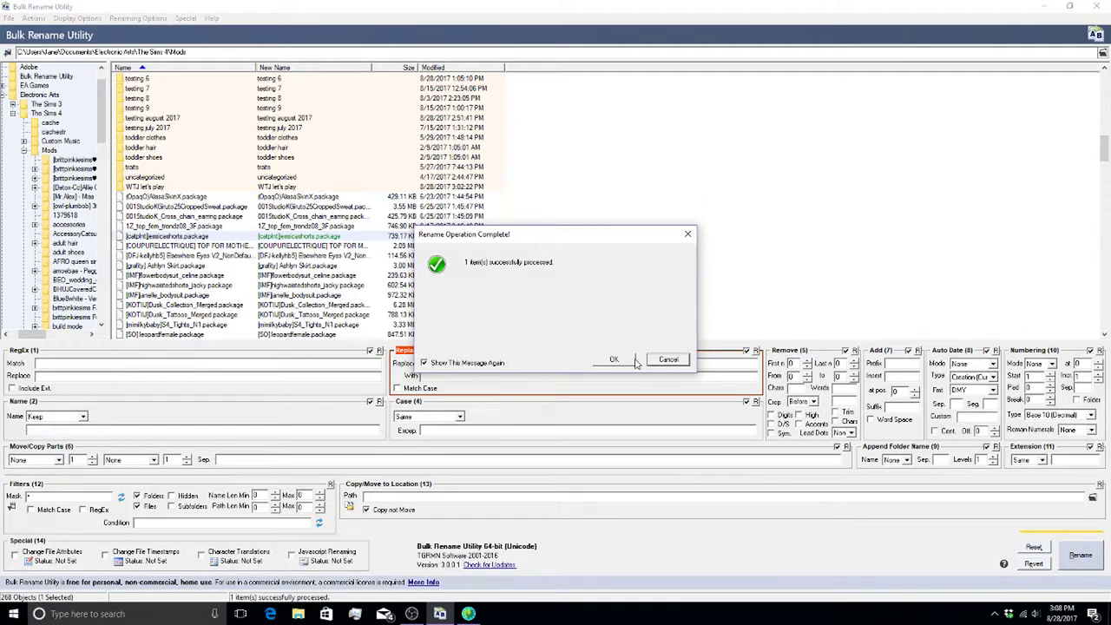
left_click(634, 359)
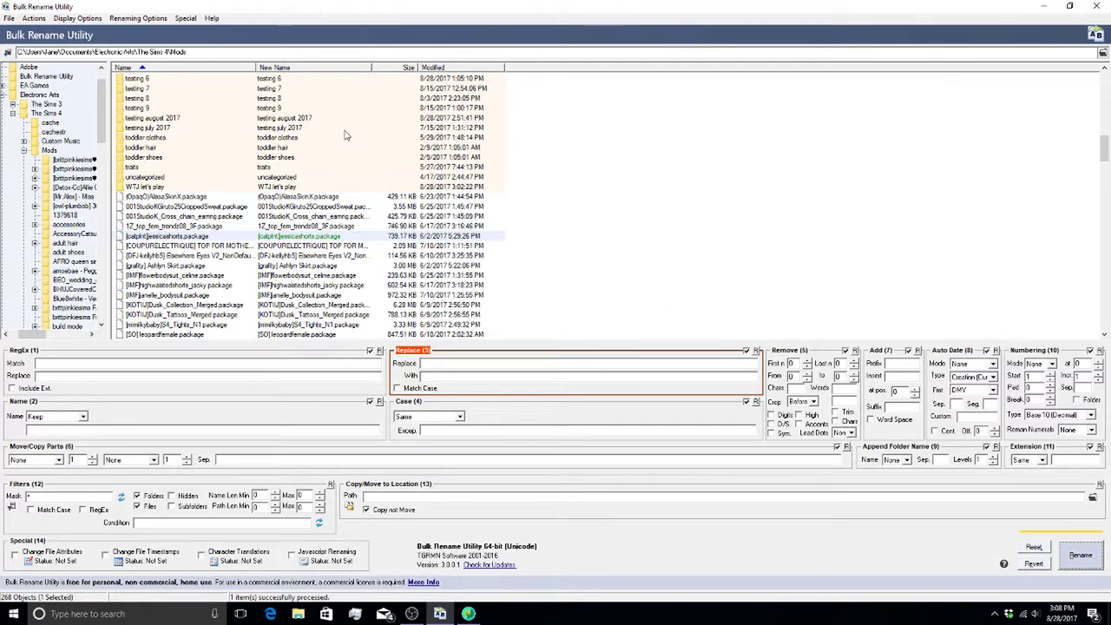
- Look through the Mods list once more, close Bulk Rename Utility and minimize Mod Conflict Detector
scroll(368, 174, "down", 10)
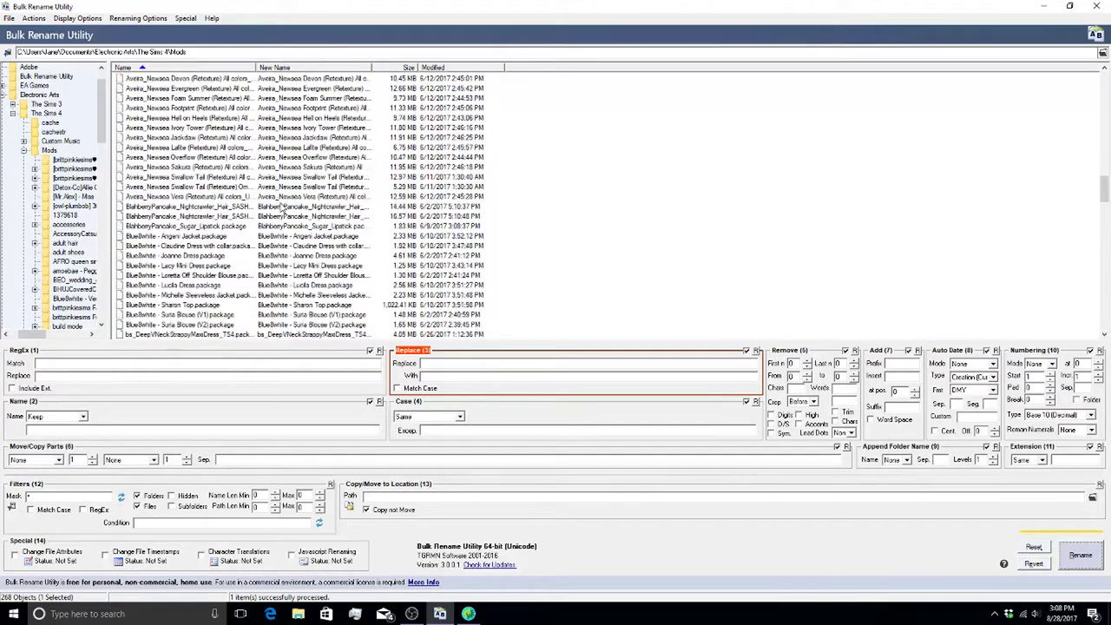
scroll(282, 209, "up", 8)
scroll(282, 208, "up", 15)
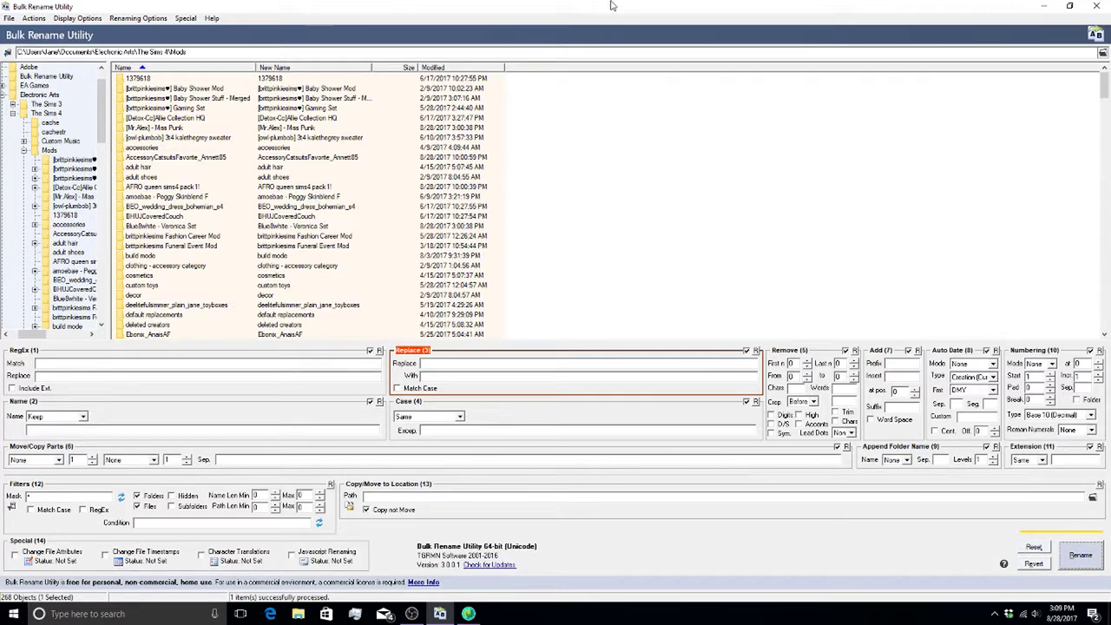
left_click(1096, 6)
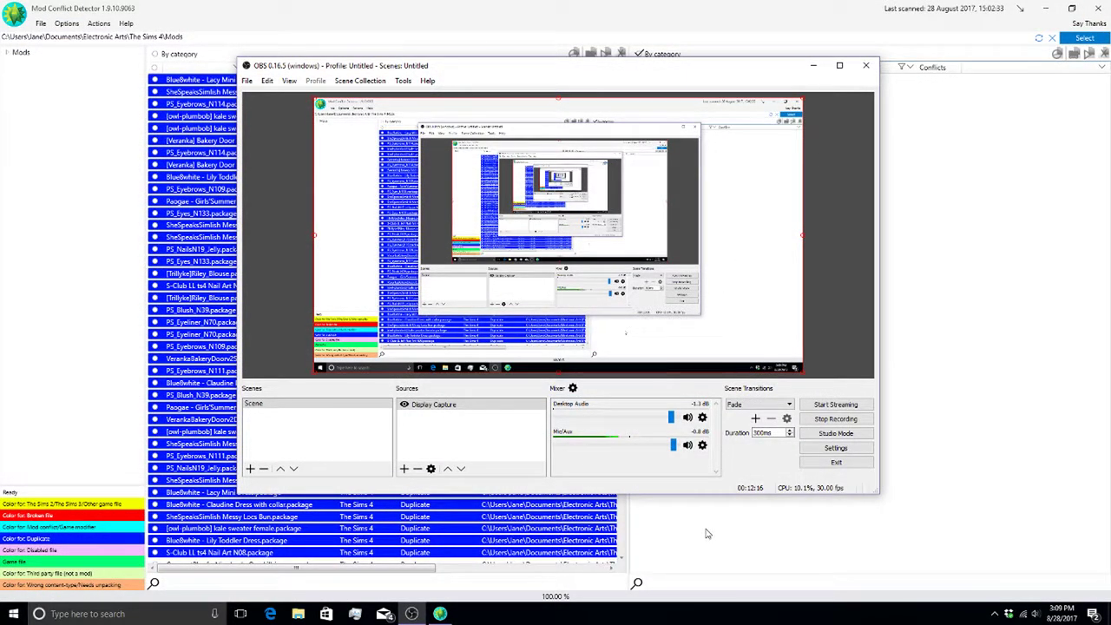
left_click(686, 552)
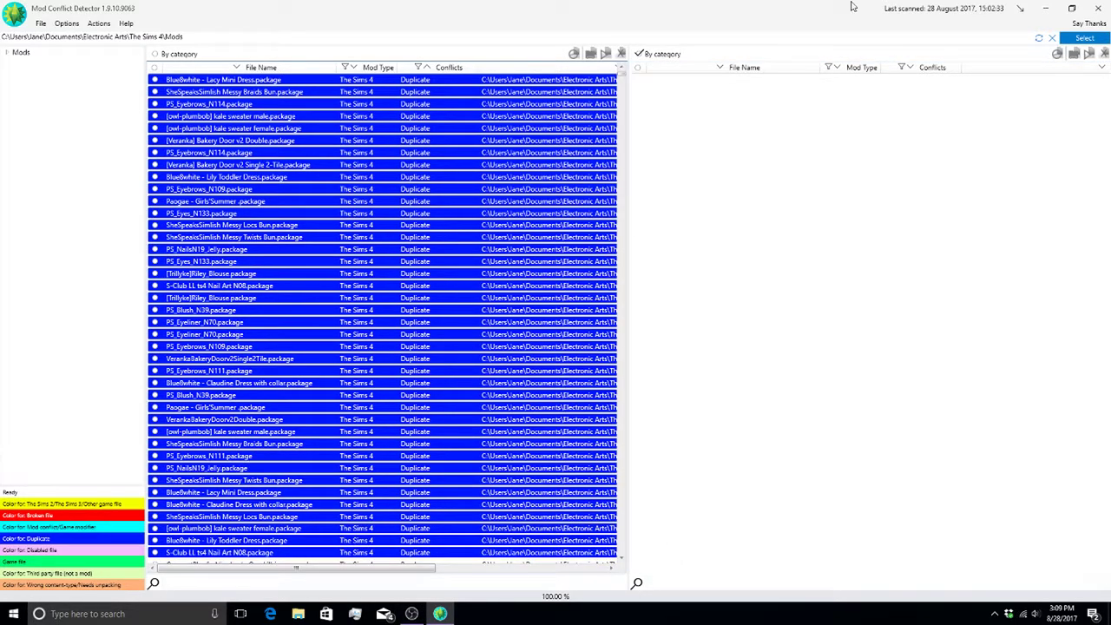
left_click(1049, 7)
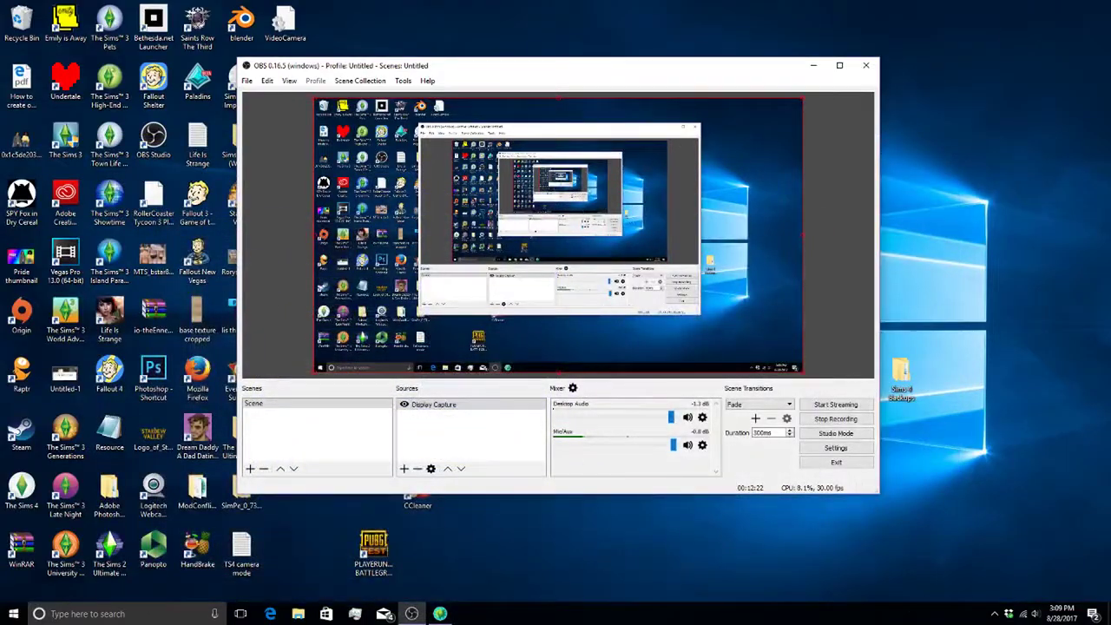
mouse_move(440, 613)
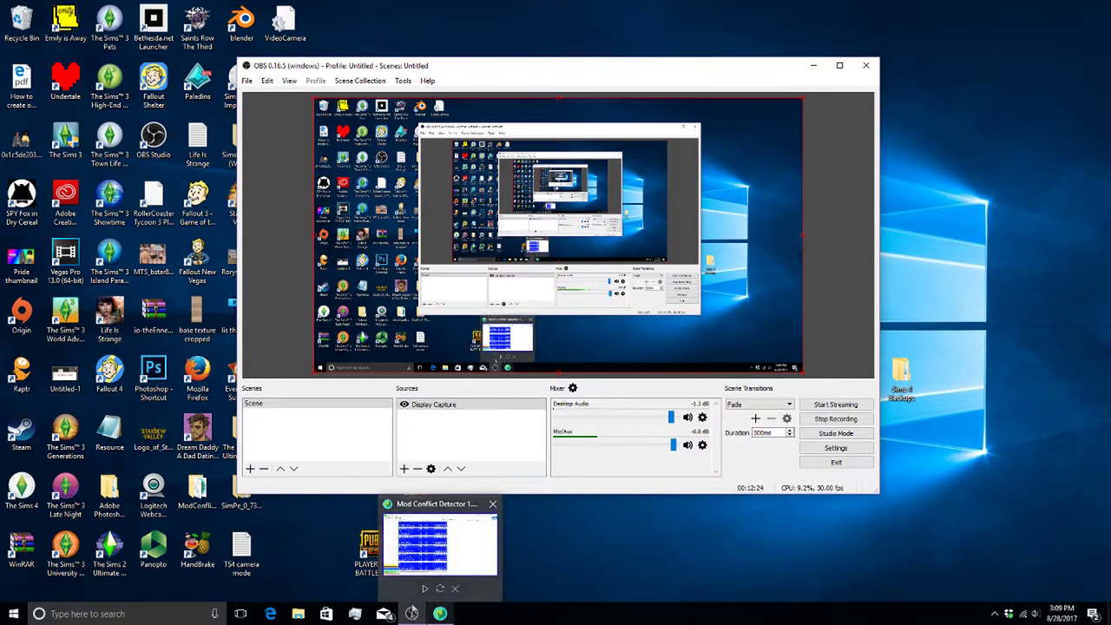